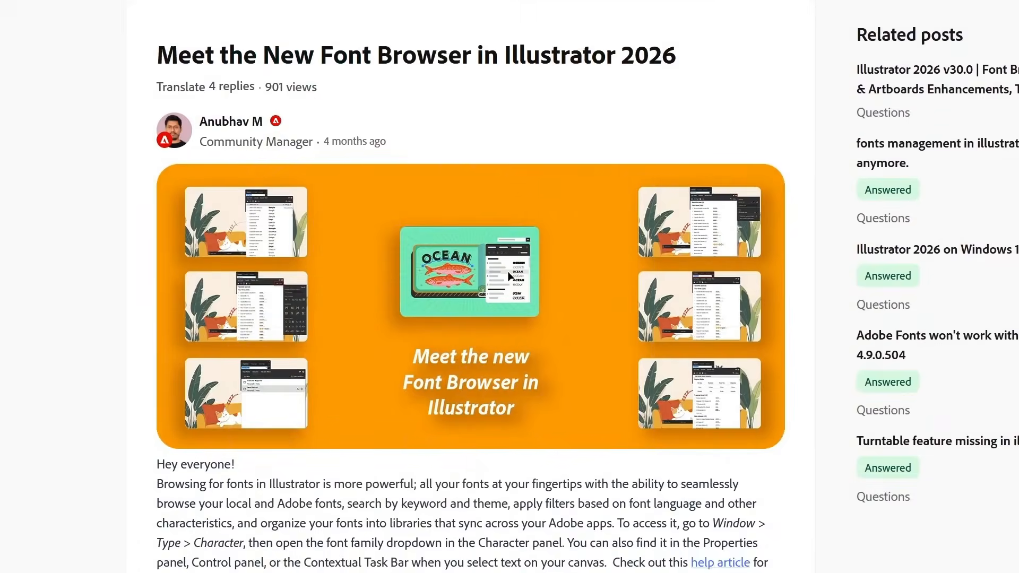
Read through the community post introducing the new Font Browser in Illustrator 2026.
scroll(470, 287, down, 10)
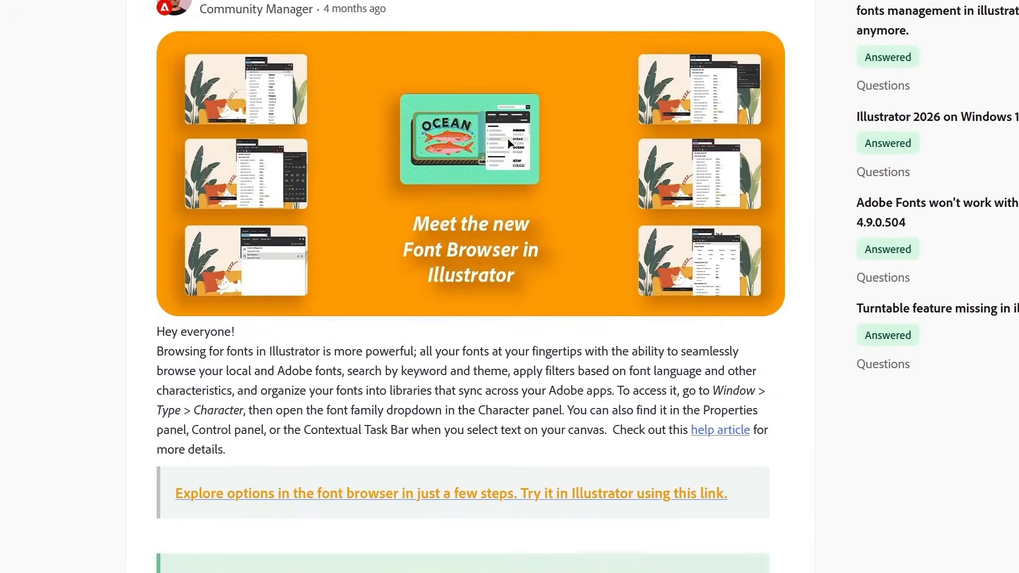
scroll(471, 287, down, 10)
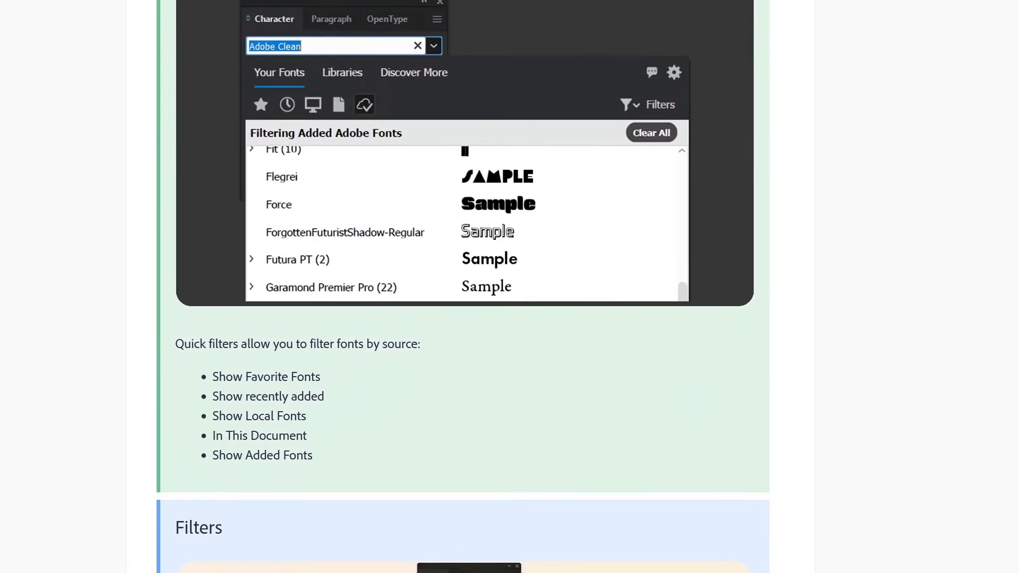
scroll(470, 287, down, 3)
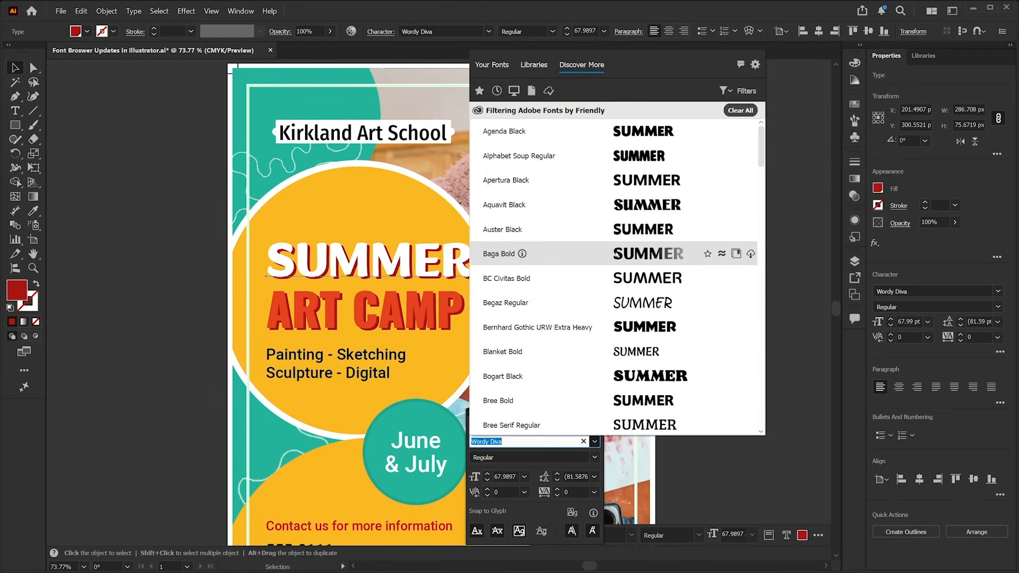
scroll(616, 255, down, 3)
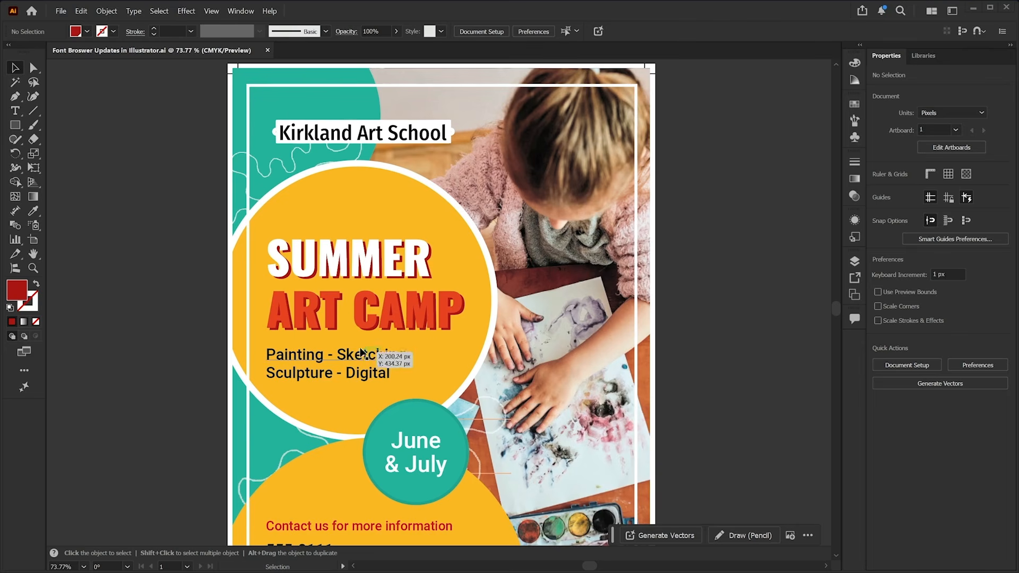
Select the SUMMER heading, browse the font families offered in its character properties, and close the list.
click(340, 274)
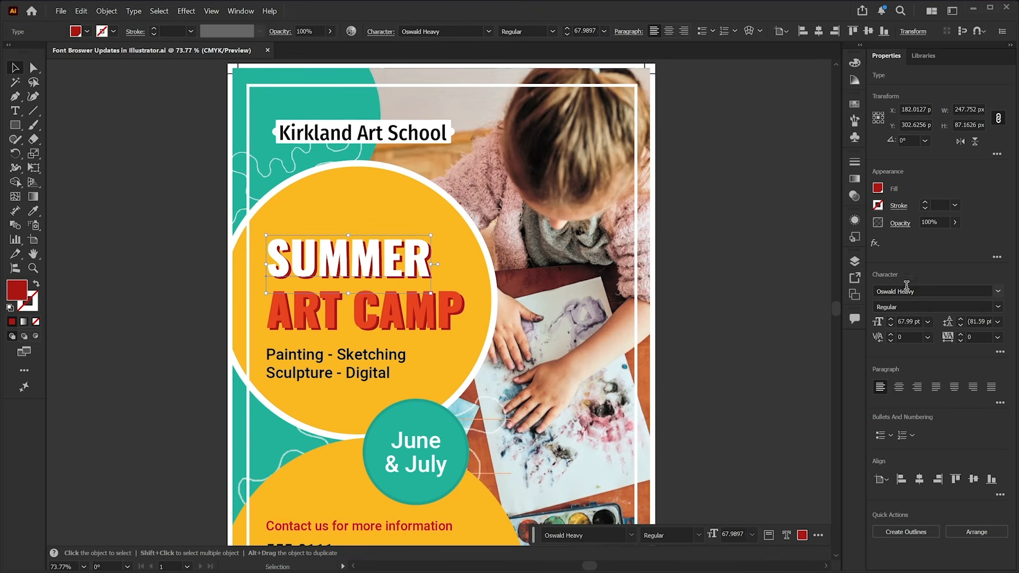
click(928, 291)
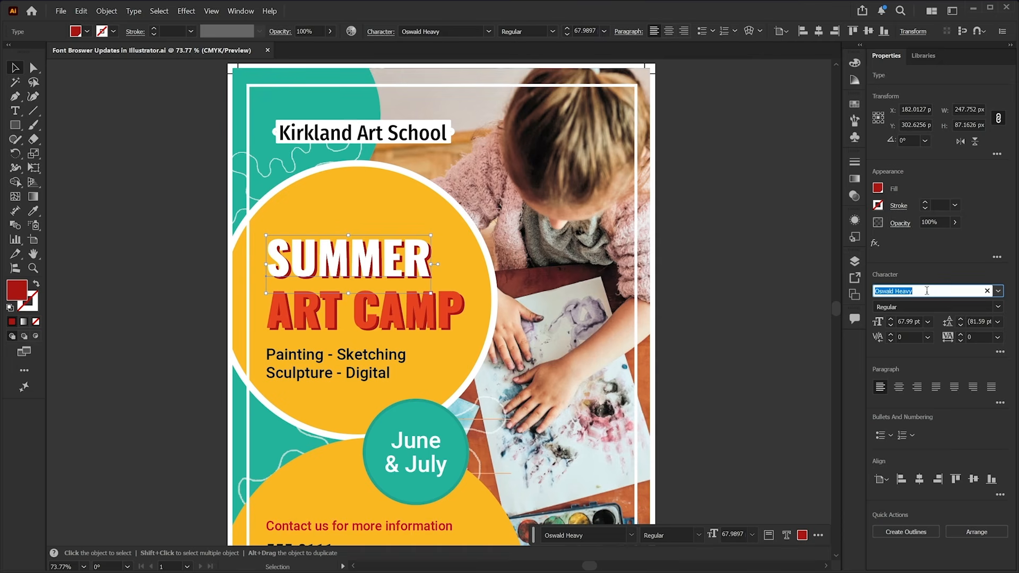
click(998, 292)
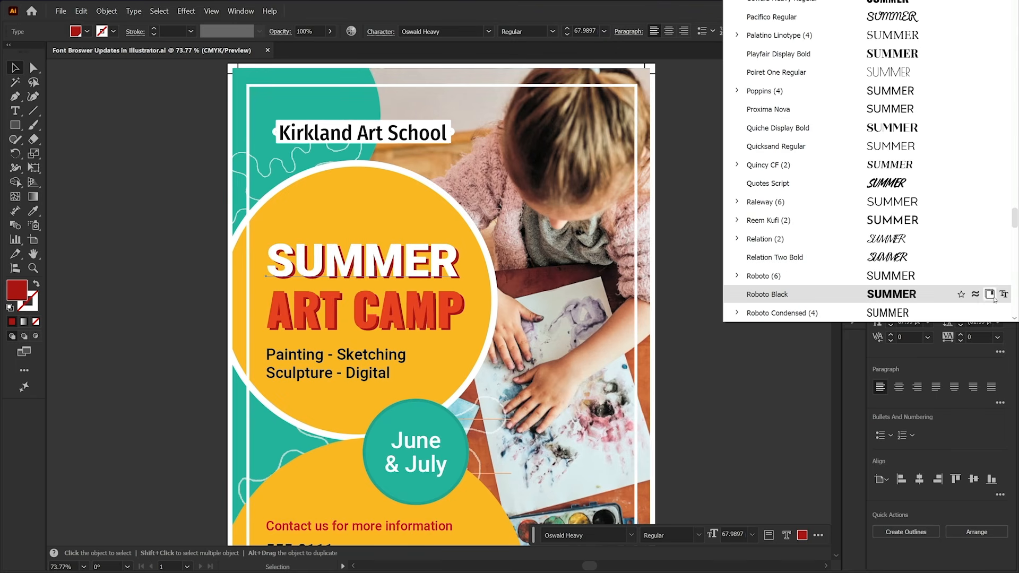
click(853, 351)
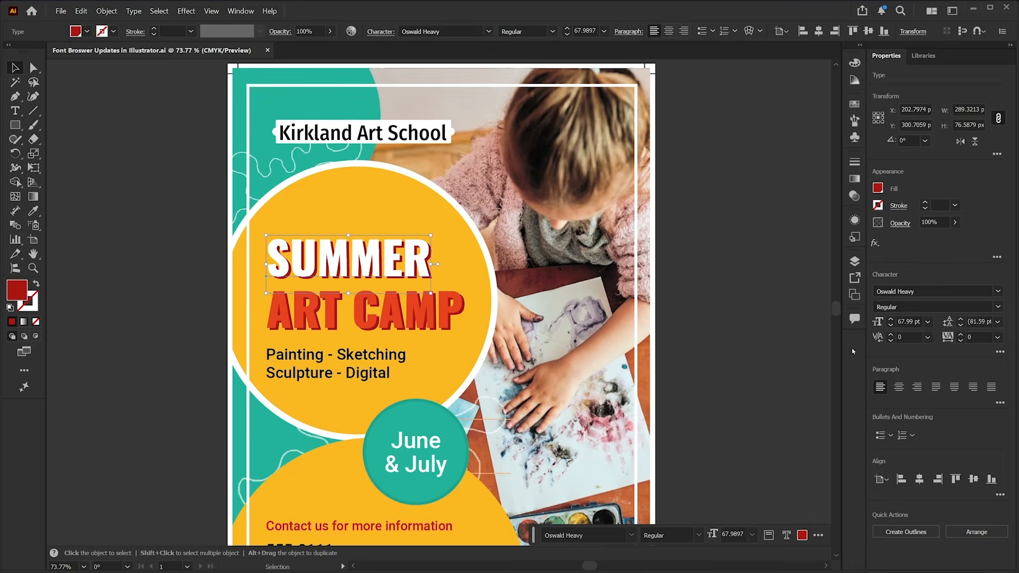
View the SUMMER heading's font browser from the Contextual Task Bar and close it again.
click(605, 537)
click(632, 534)
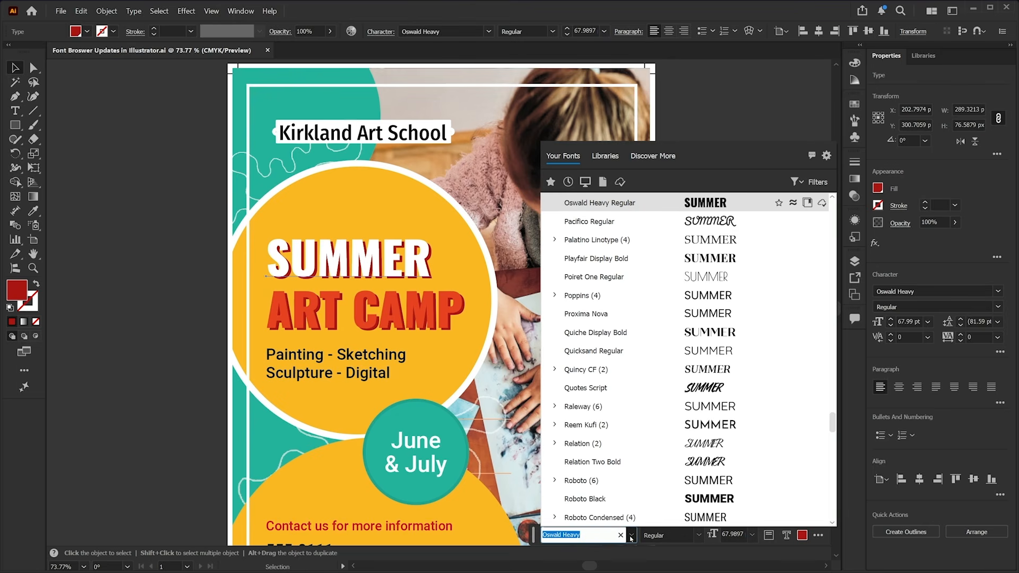
click(631, 535)
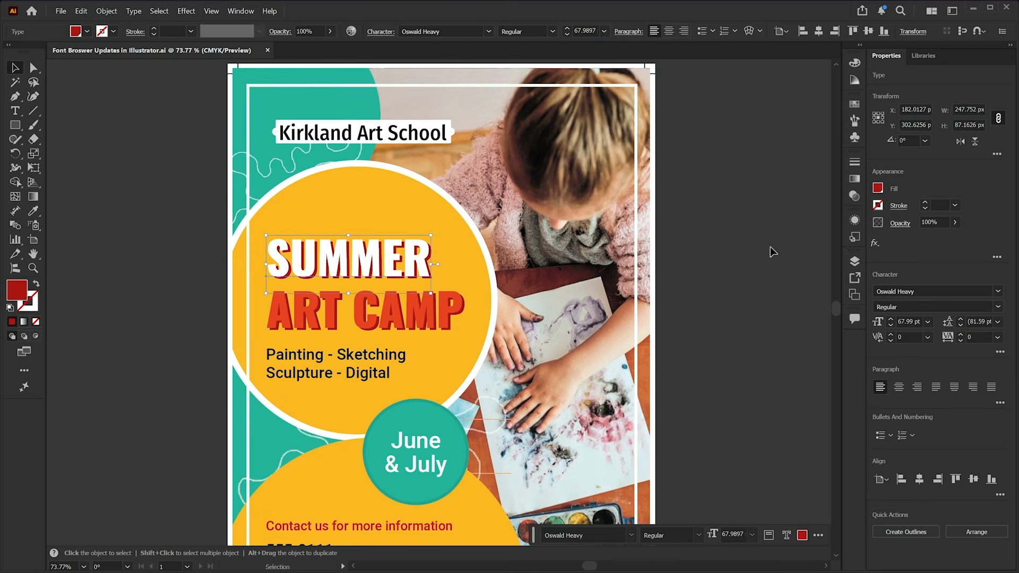
Display the floating Character panel and place it beside the poster's June & July circle.
click(245, 13)
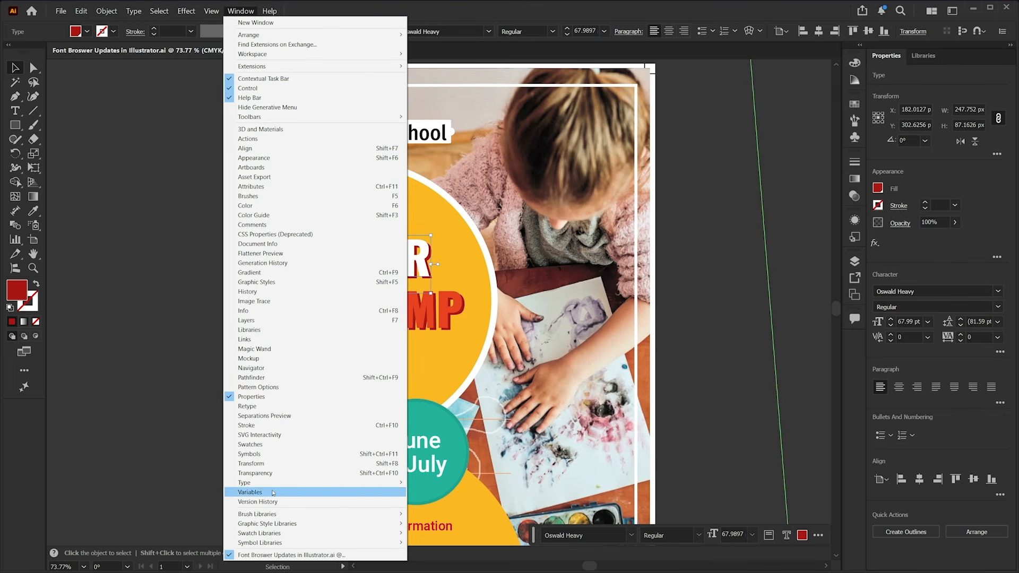
mouse_move(270, 485)
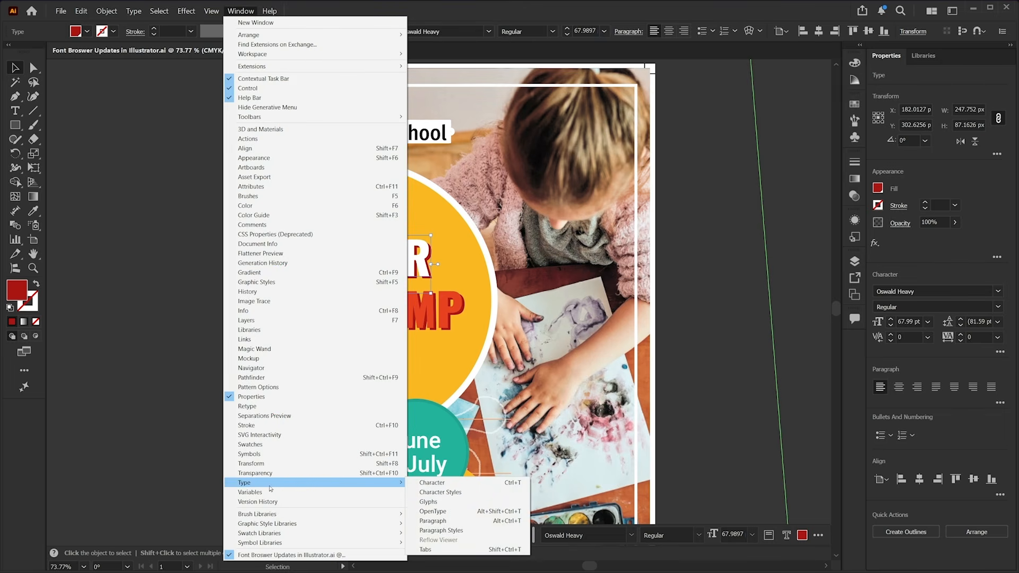
click(450, 484)
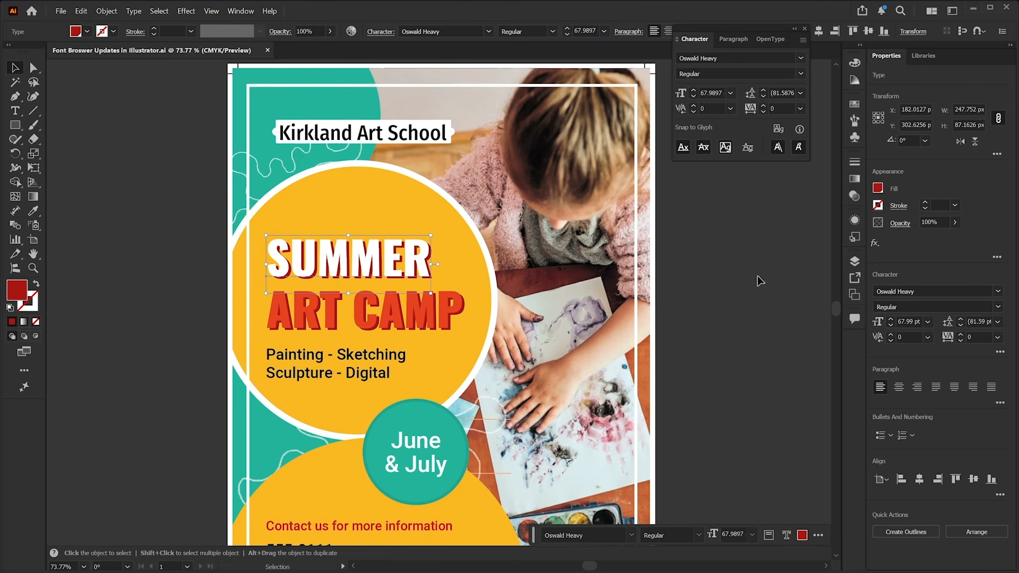
drag(727, 30, 552, 414)
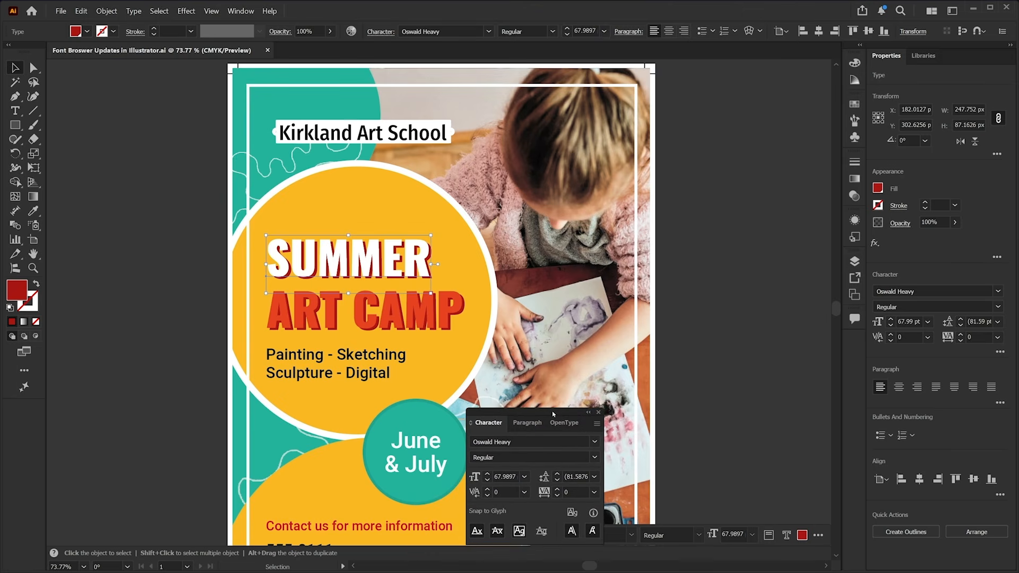
Open the SUMMER heading's font browser from the Character panel and review the language, technology, classification and property filters.
click(582, 440)
click(594, 442)
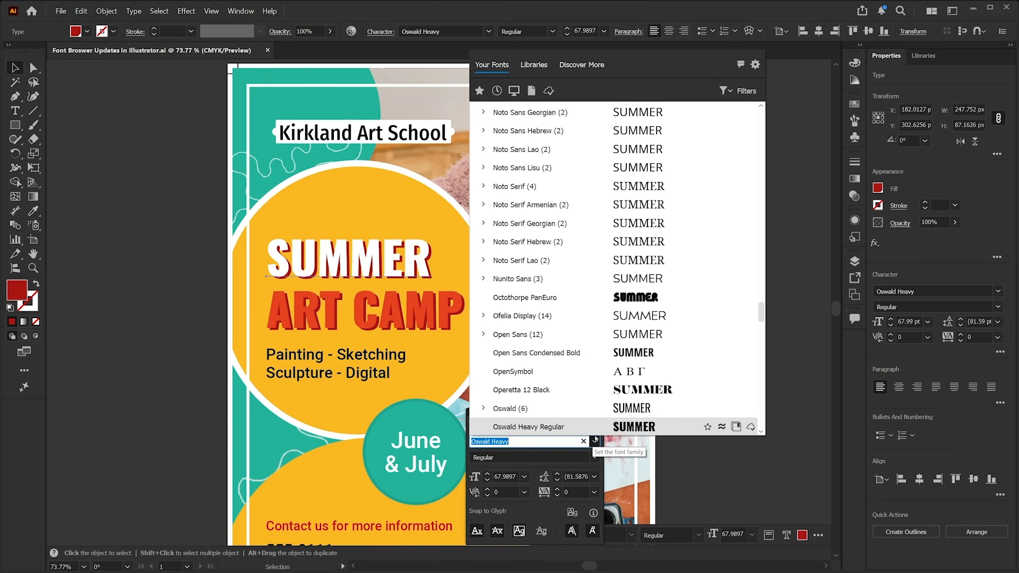
click(745, 91)
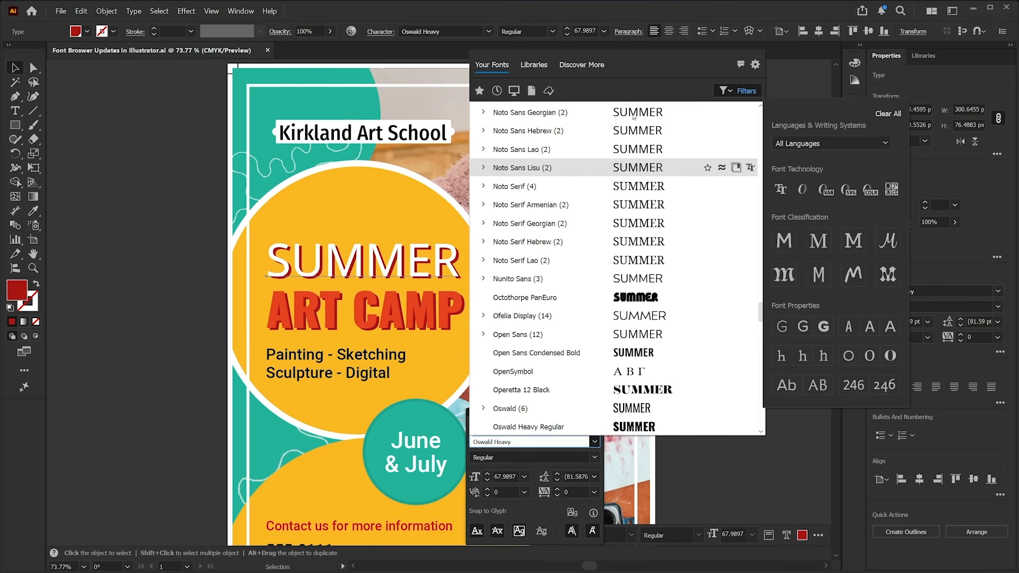
click(644, 65)
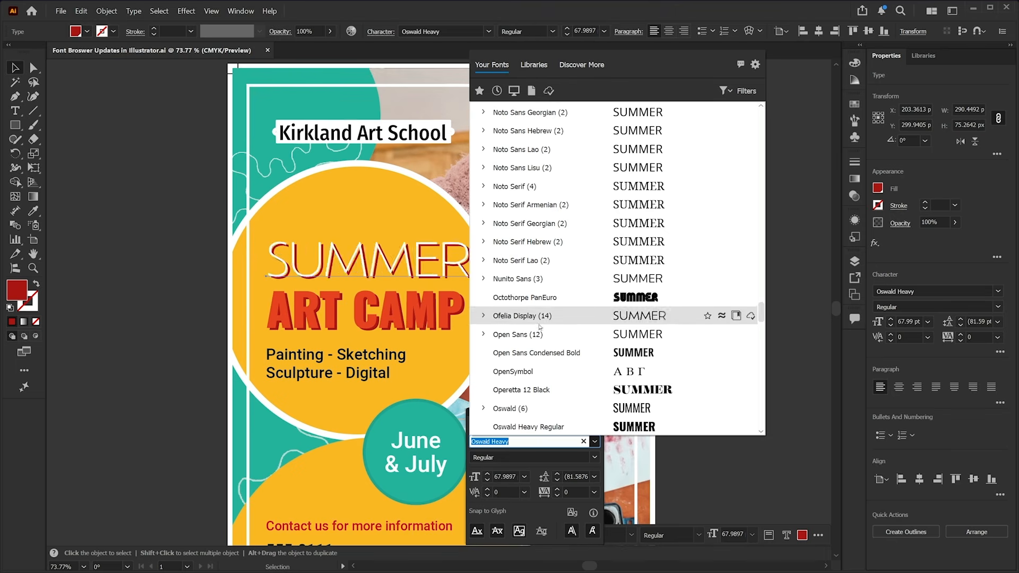
Mark the Minion Variable Concept font family as a favorite.
scroll(537, 370, down, 12)
scroll(537, 370, up, 20)
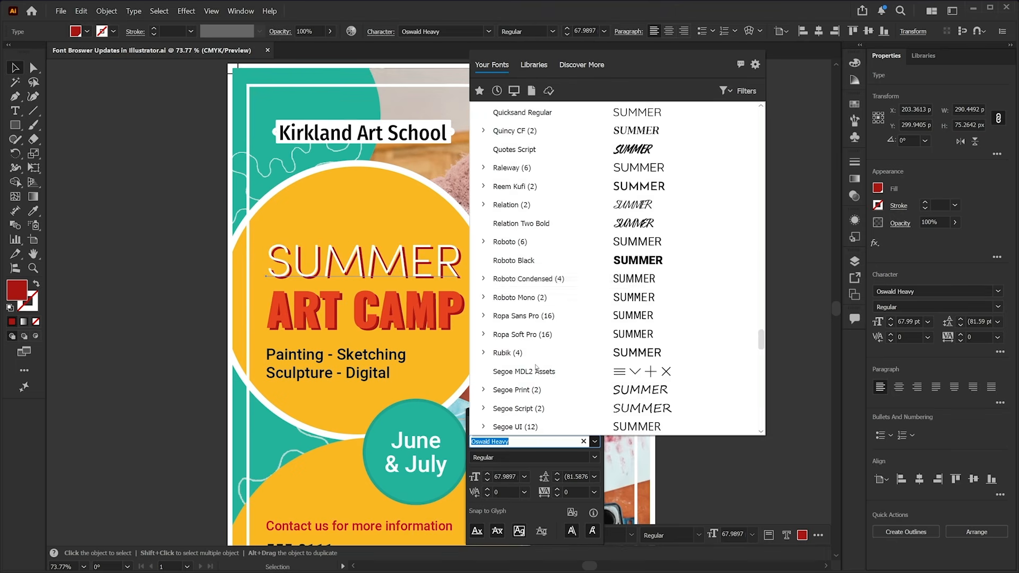
scroll(532, 354, up, 20)
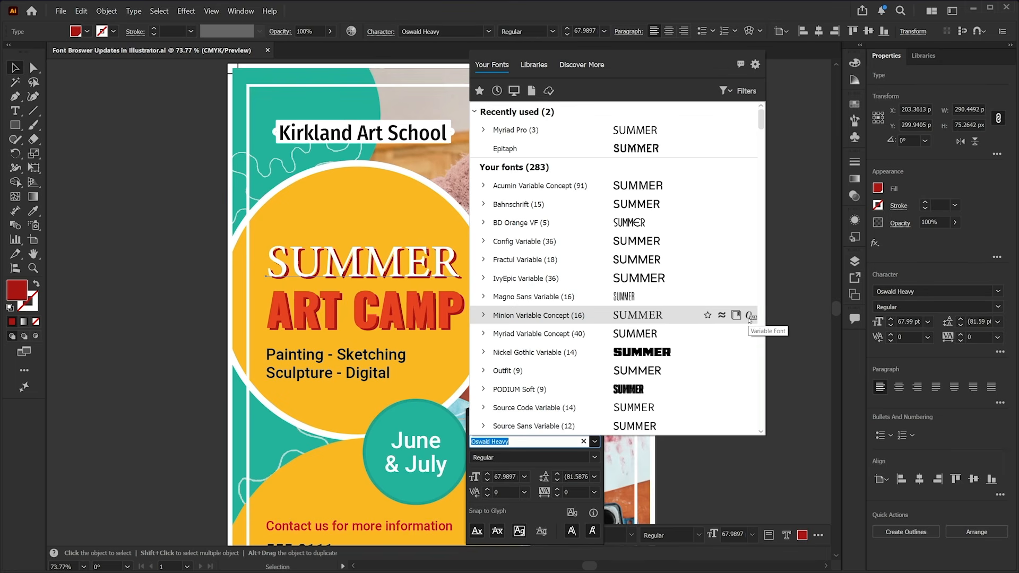
click(707, 316)
Filter the font list by favorites, check it combined with the recently added filter, and clear all filters.
scroll(727, 291, down, 20)
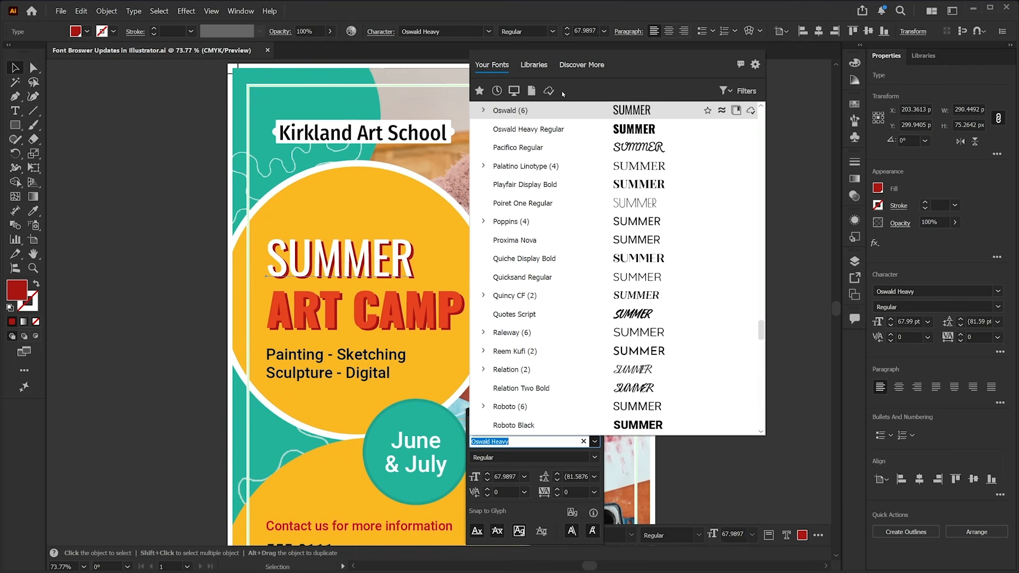
click(479, 90)
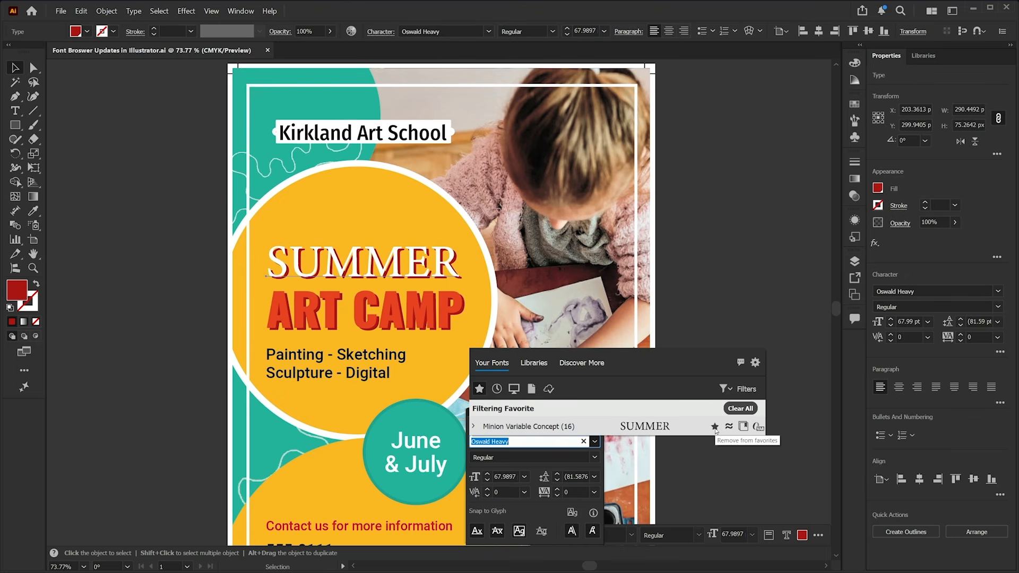
click(496, 389)
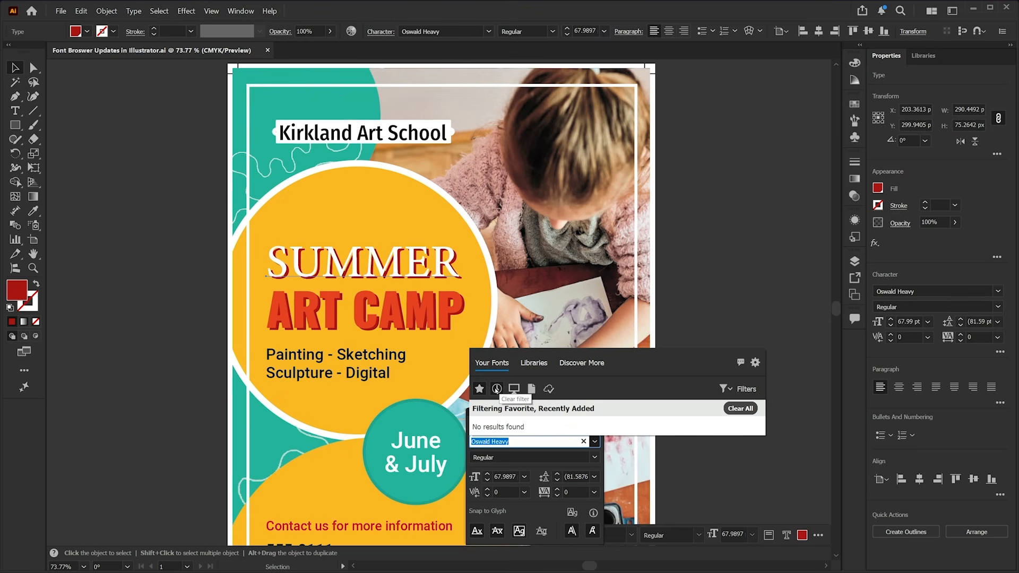
click(498, 389)
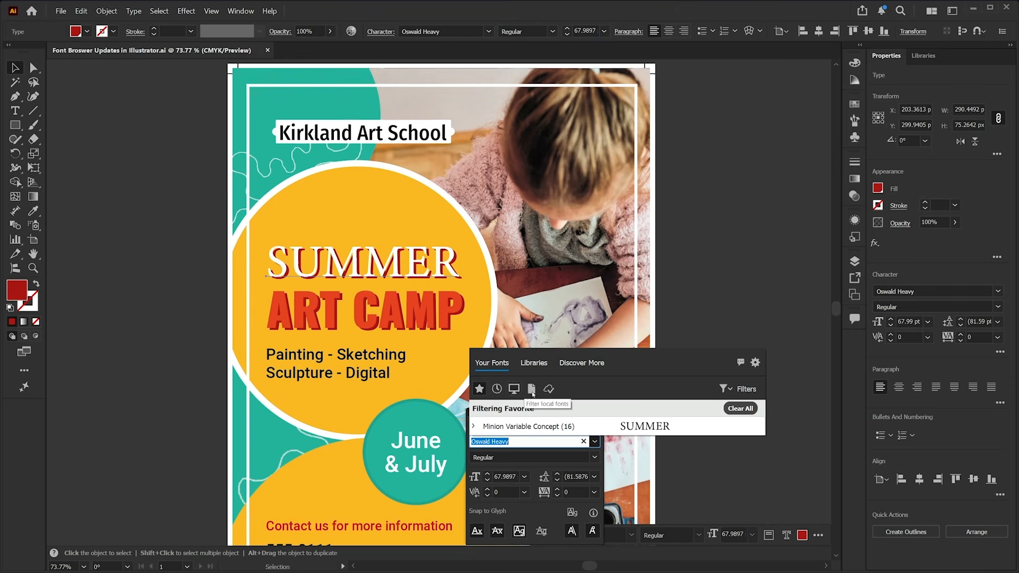
click(741, 408)
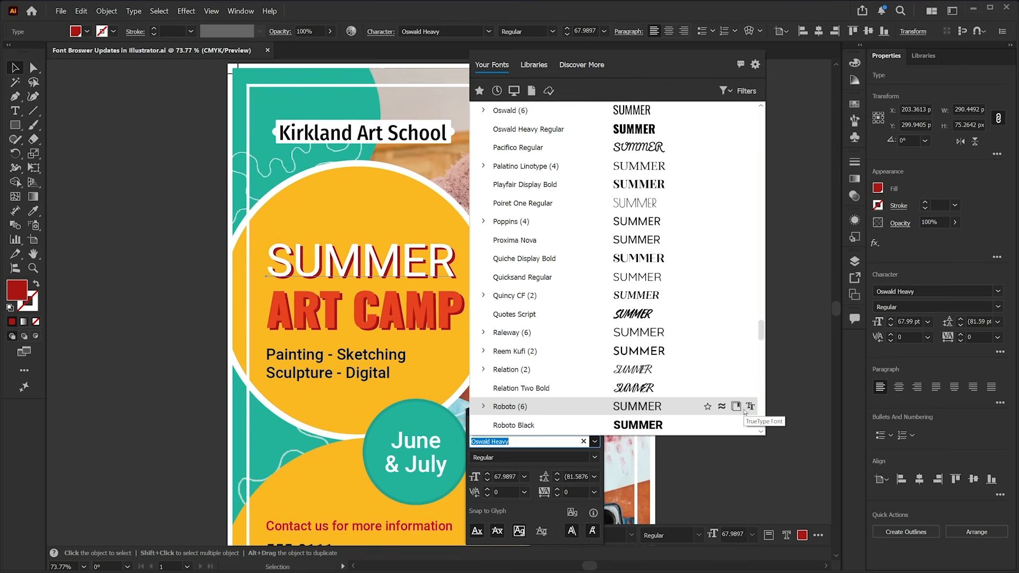
View the local fonts, the fonts used in this document and the added Adobe Fonts in turn, removing each filter.
click(514, 91)
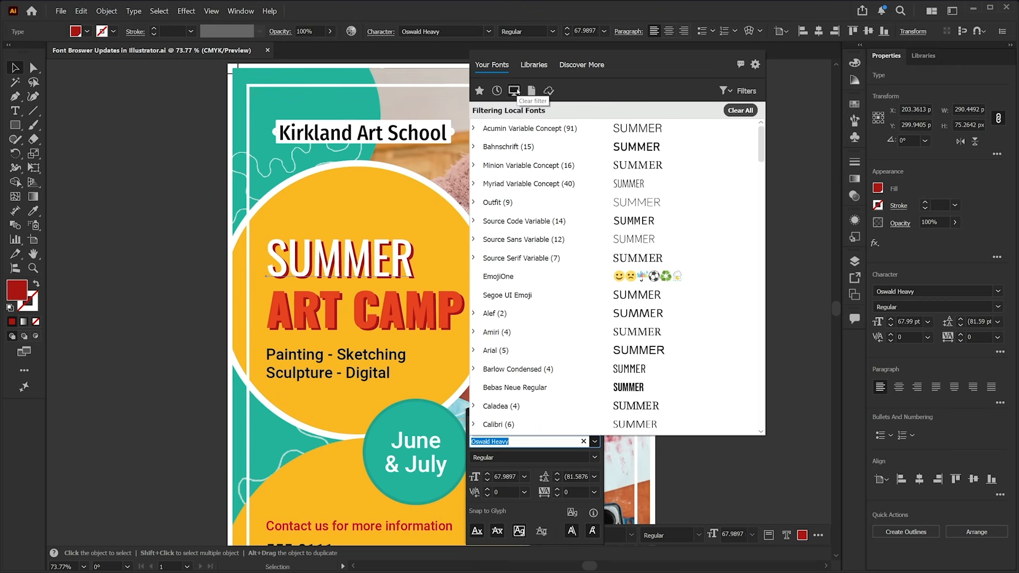
click(515, 91)
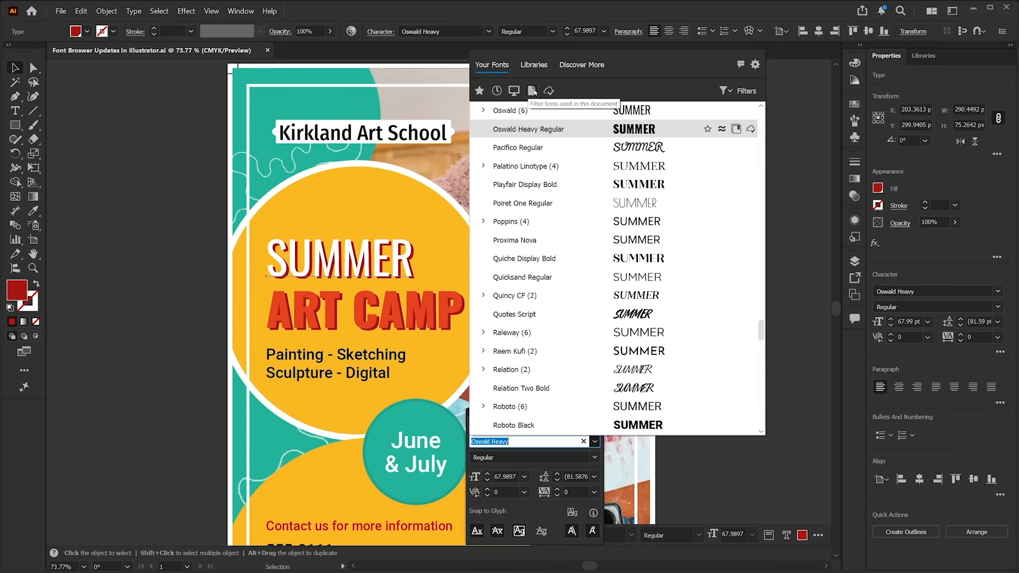
click(532, 91)
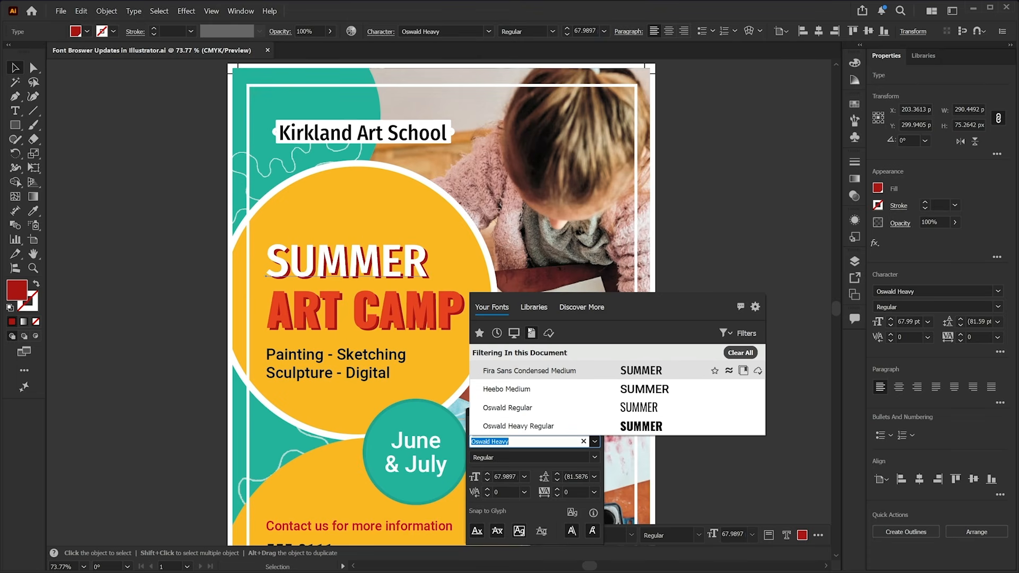
click(531, 333)
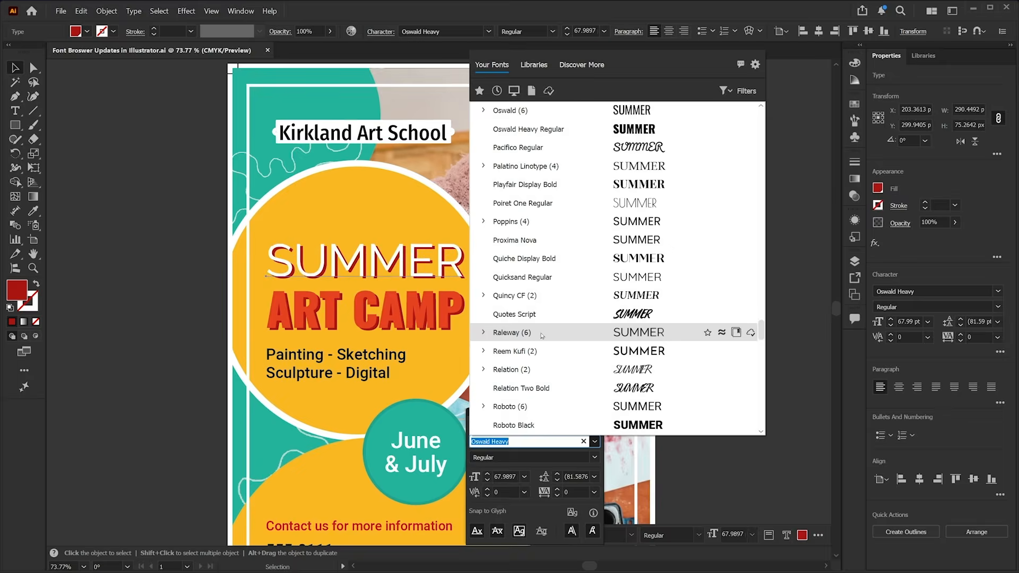
click(548, 91)
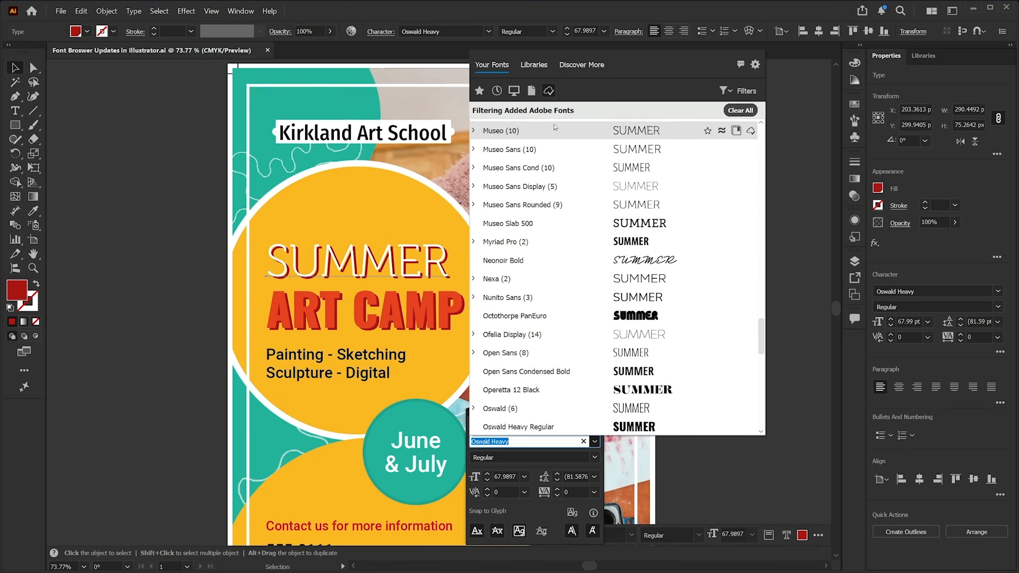
click(548, 90)
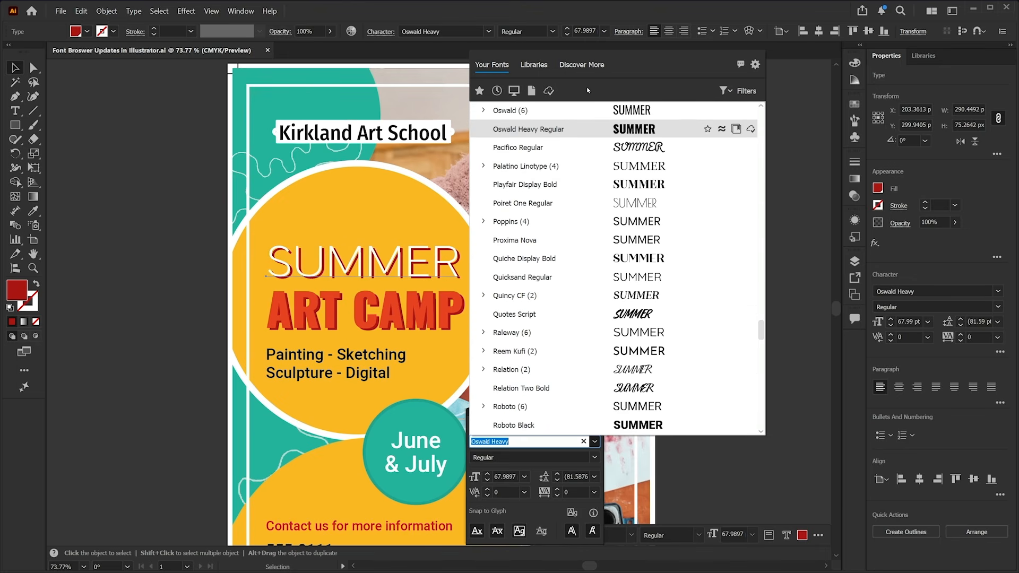
Set the font browser's preview sample size to the largest option and close the settings.
click(755, 65)
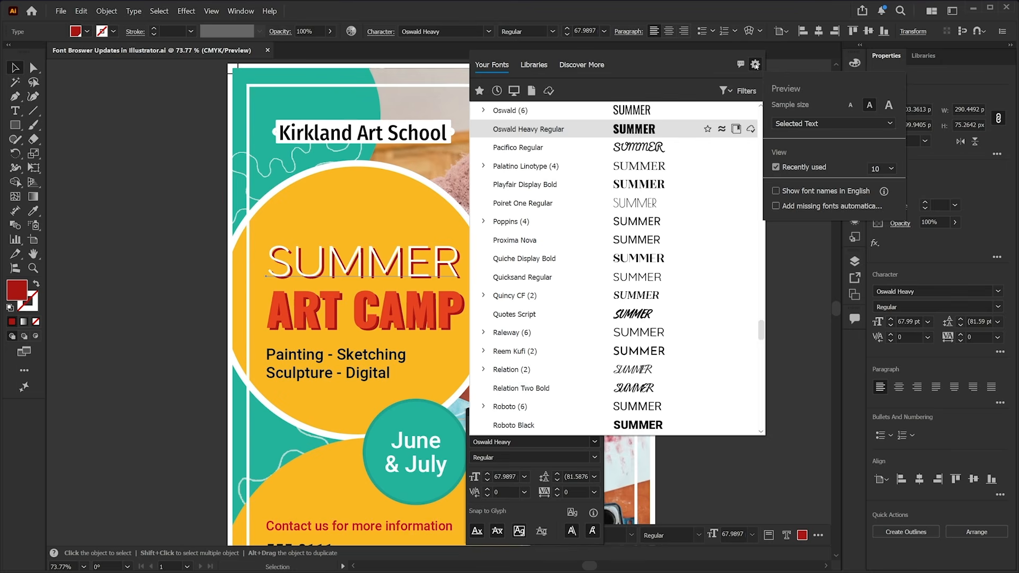
click(888, 106)
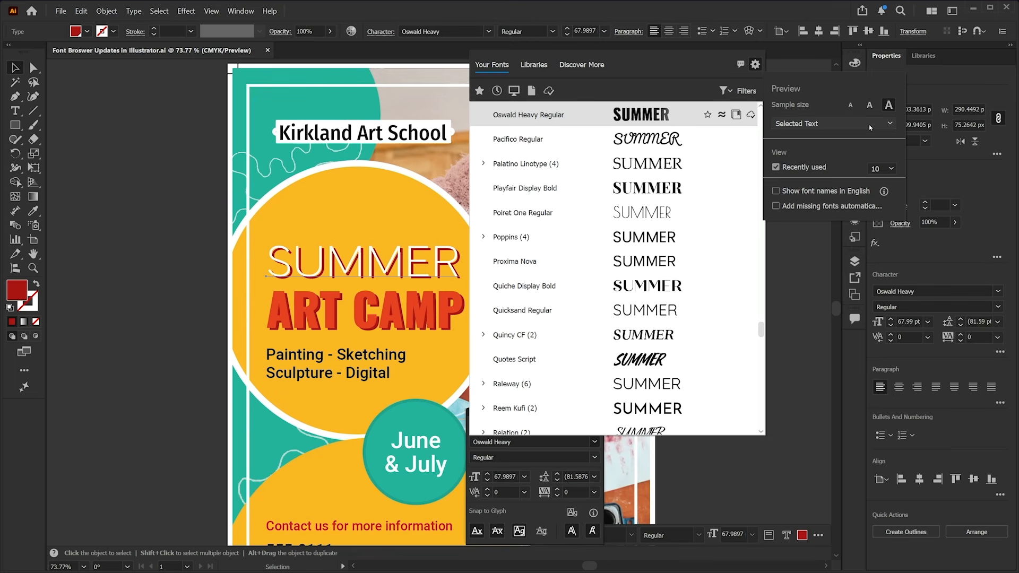
click(754, 64)
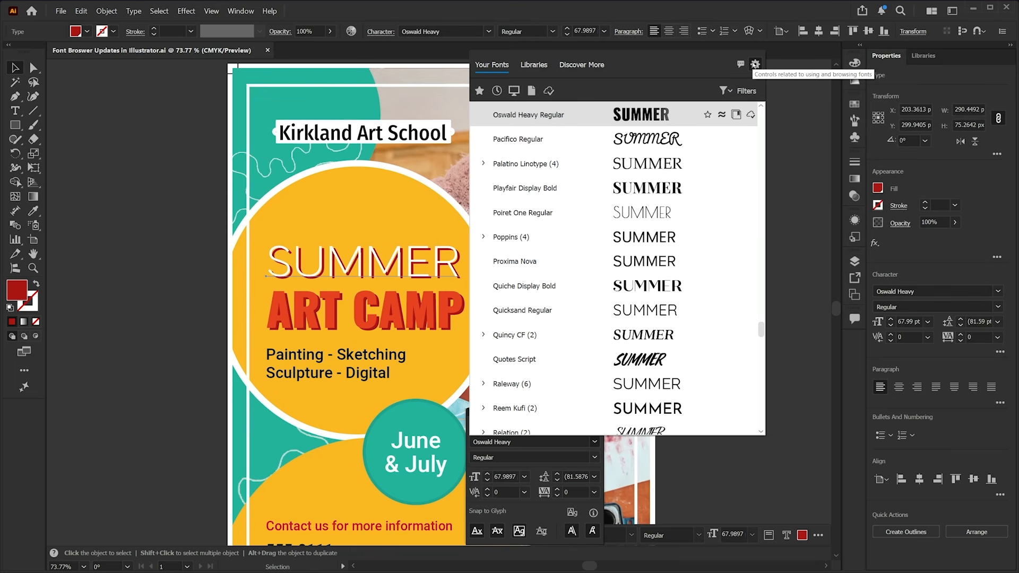
Create a new font library named Brand Fonts.
click(533, 66)
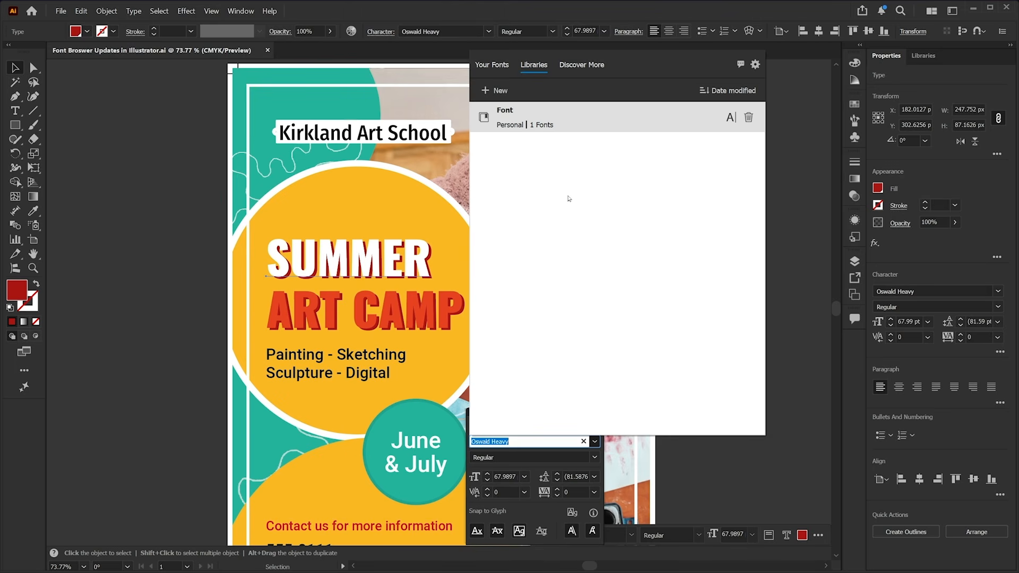
click(504, 92)
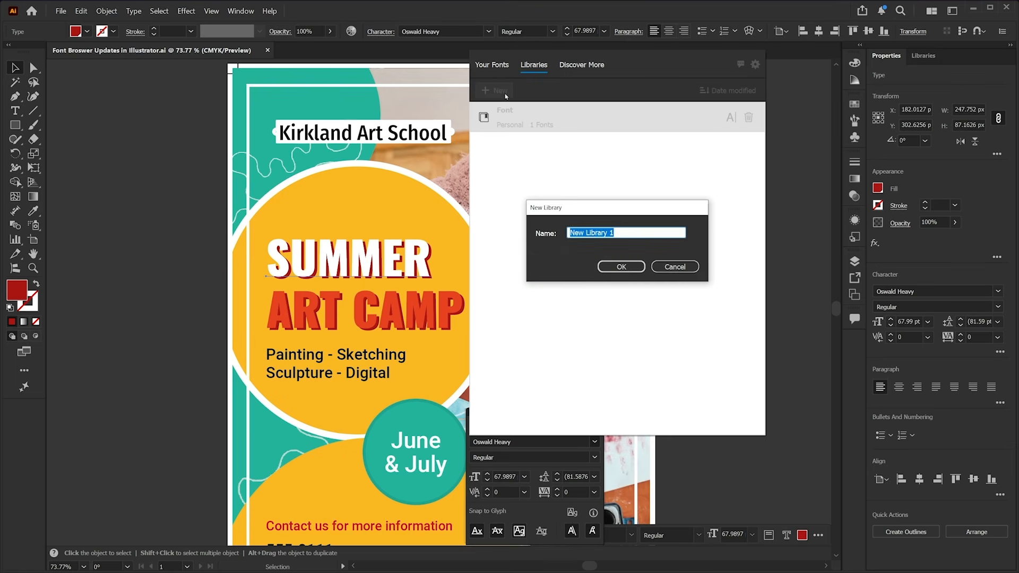
text(Brand Fonts)
click(624, 265)
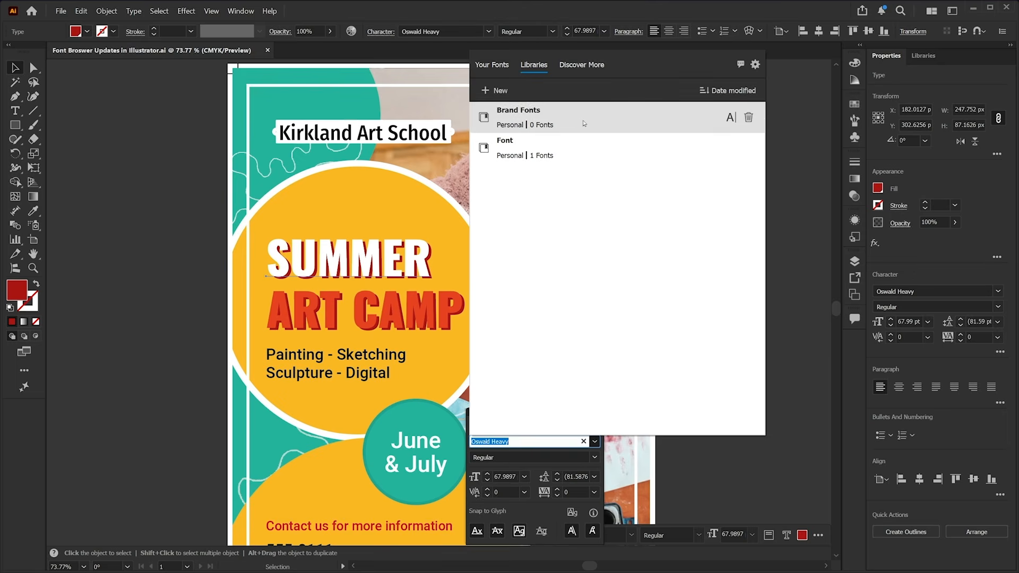
Add the document's Fira Sans Condensed Medium, Heebo Medium and Oswald Heavy Regular fonts to the Brand Fonts library and check the library list.
click(500, 65)
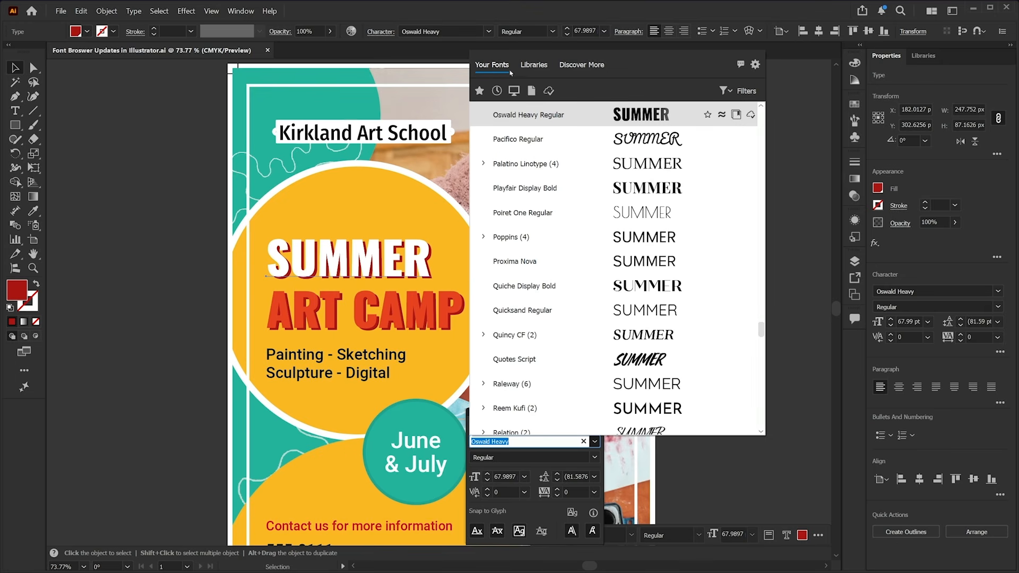
click(531, 91)
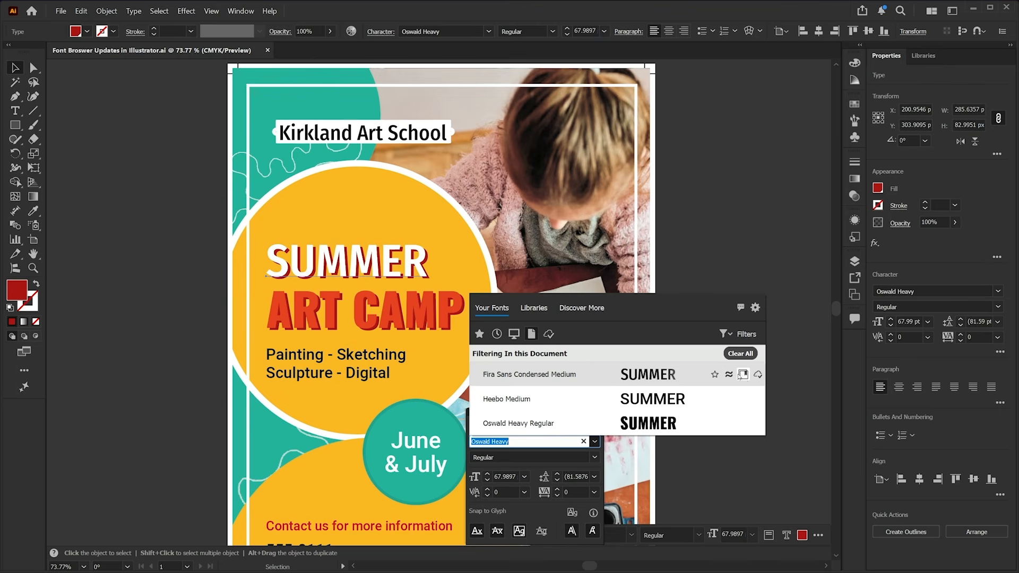
click(743, 375)
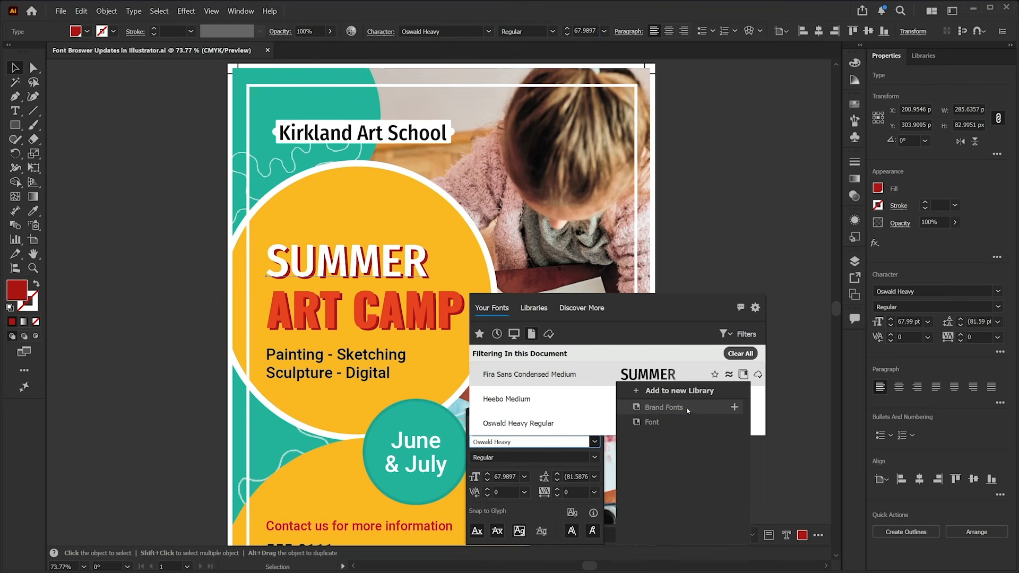
click(627, 336)
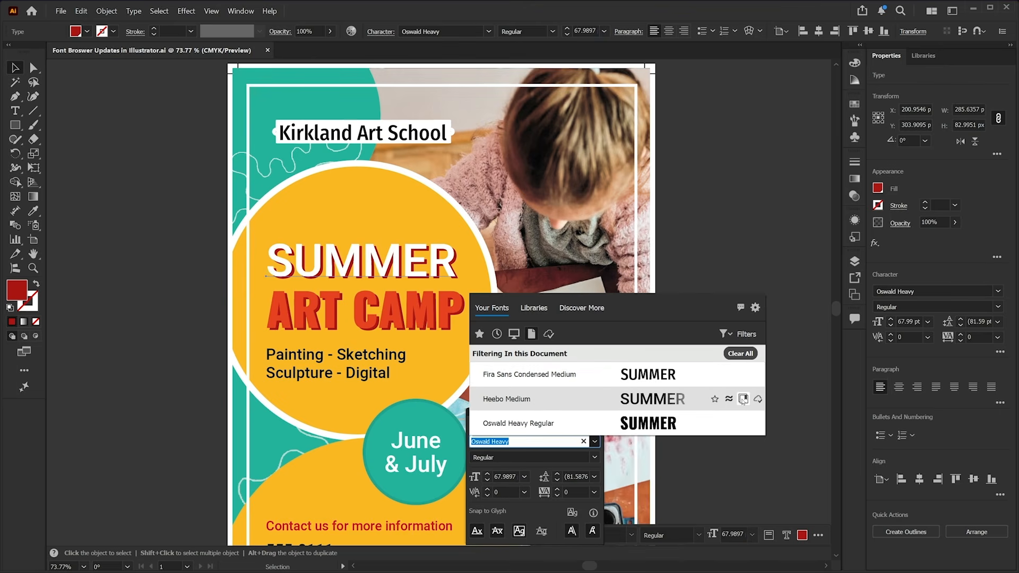
click(743, 398)
click(676, 433)
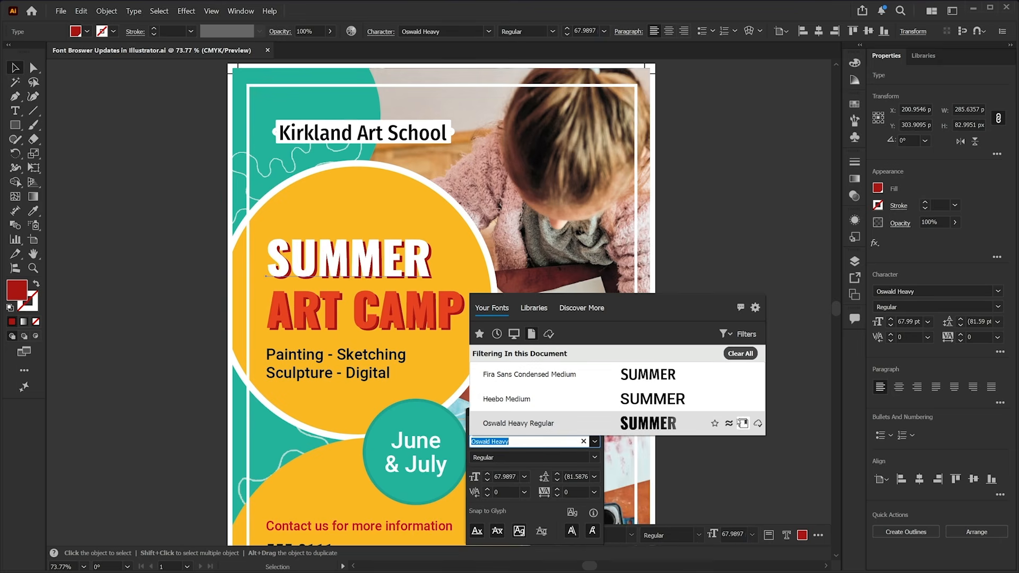
click(742, 423)
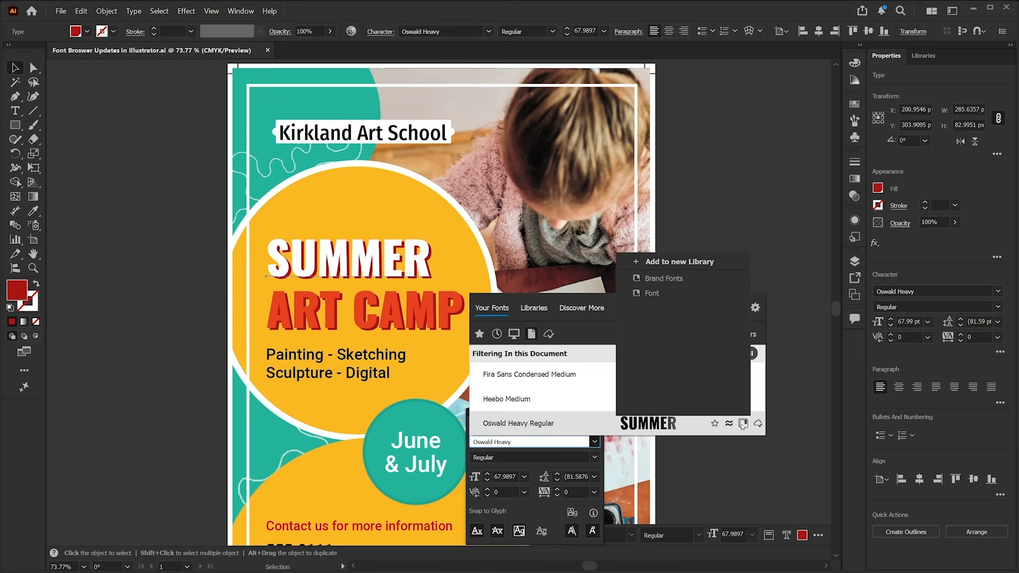
click(693, 280)
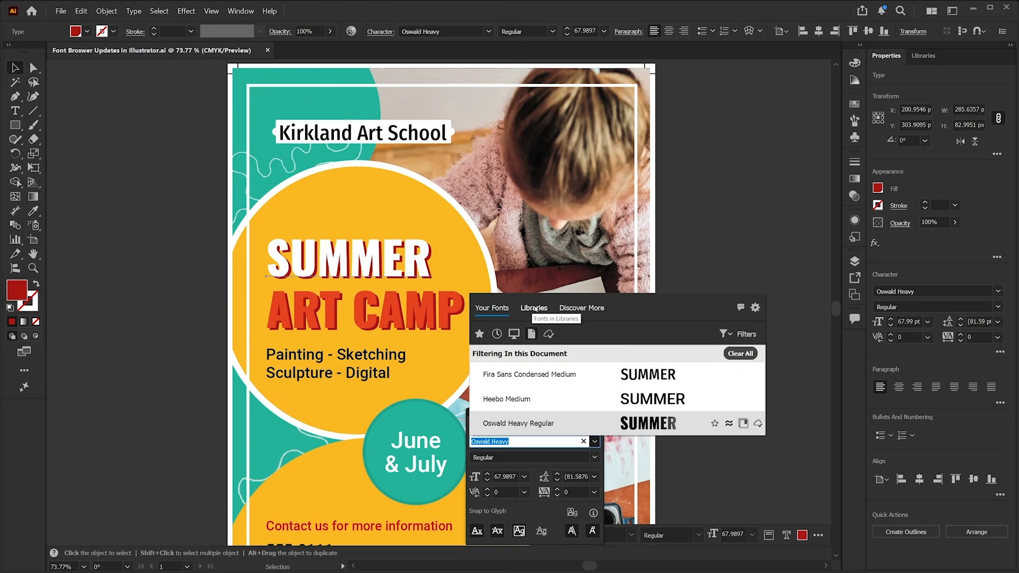
click(534, 308)
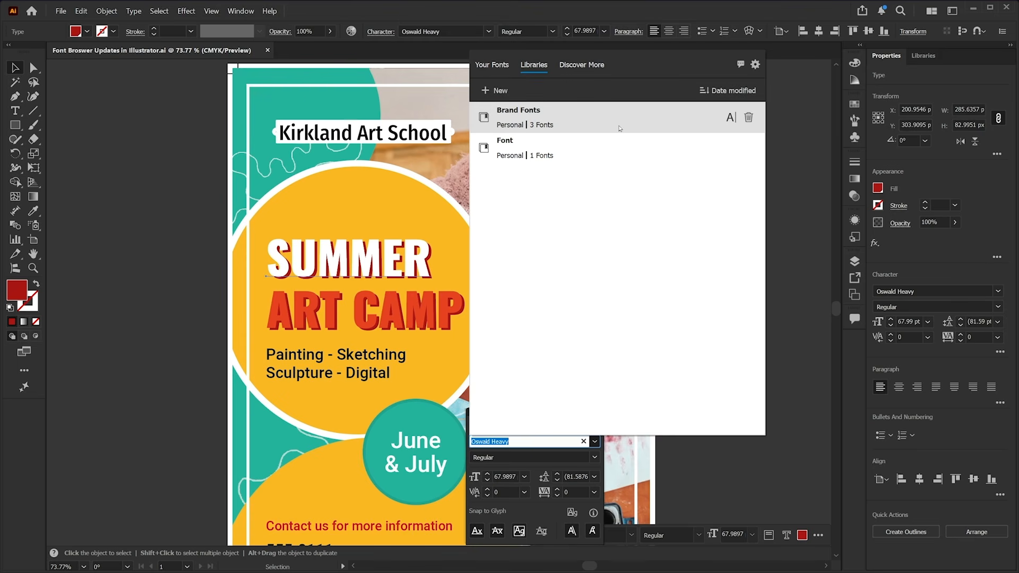
Add the trending Adobe font Wordy Diva Regular with the confirmation turned off for future additions, and apply it to the SUMMER heading.
click(584, 65)
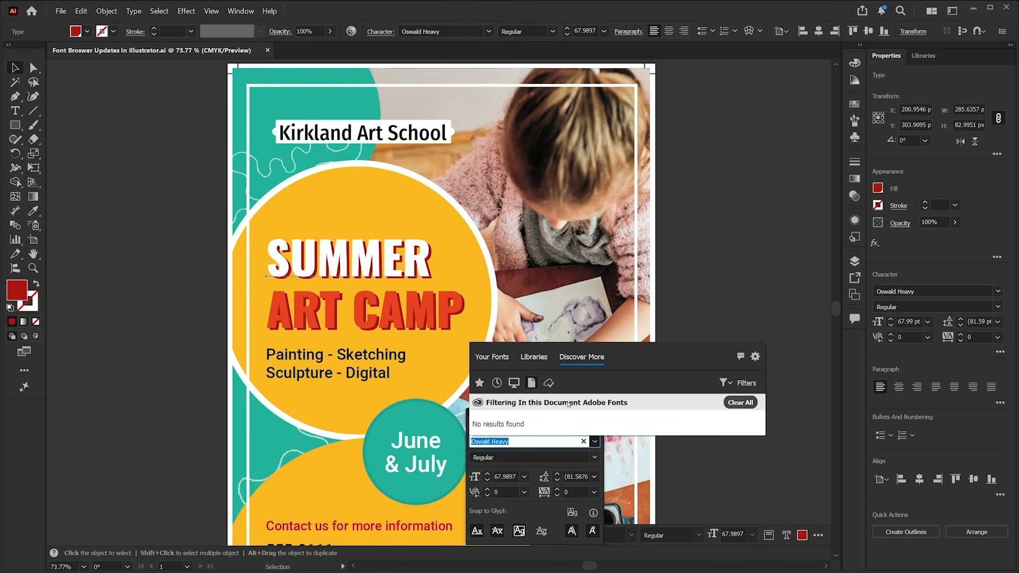
click(740, 402)
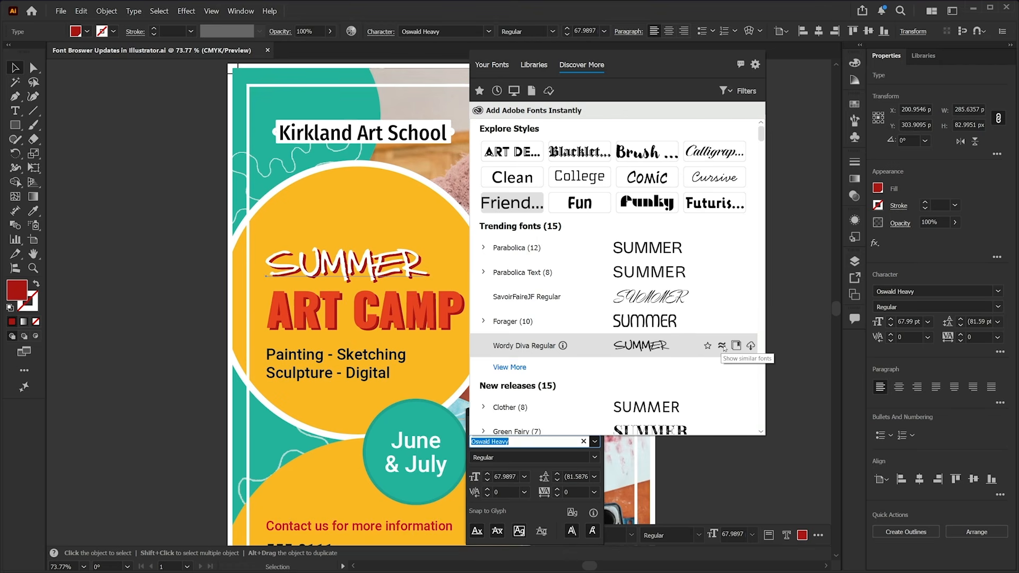
click(751, 346)
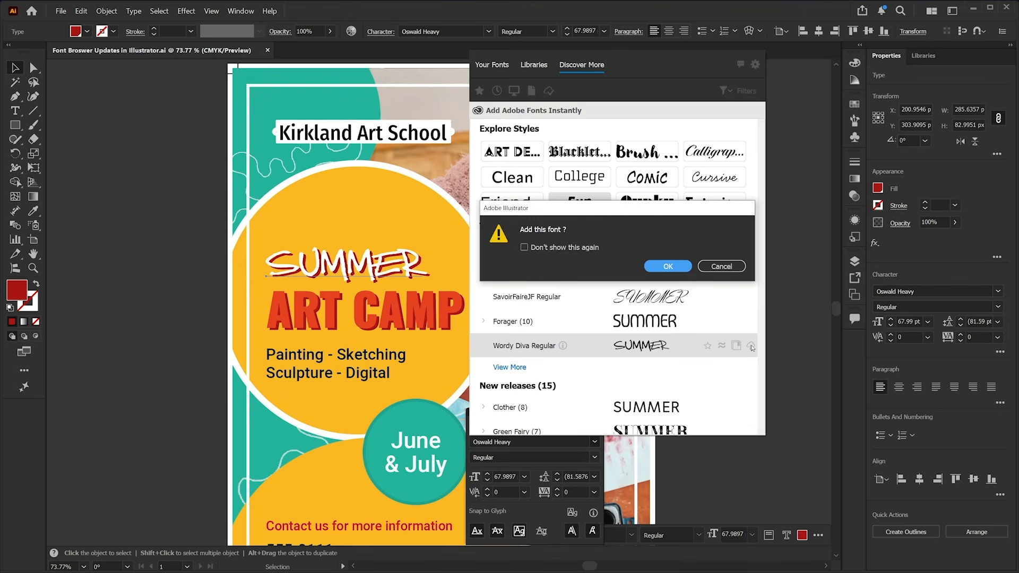
click(551, 249)
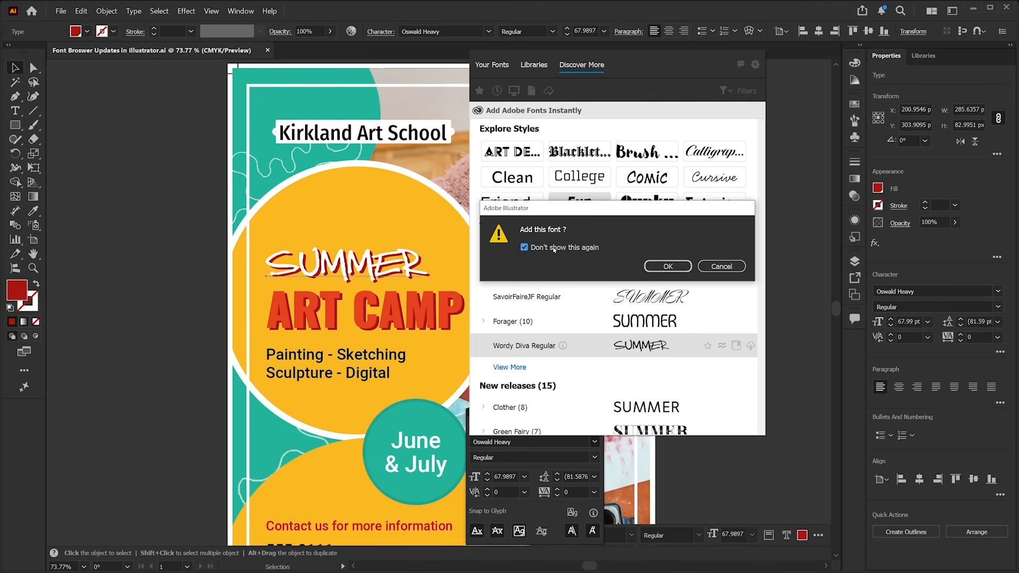
click(667, 267)
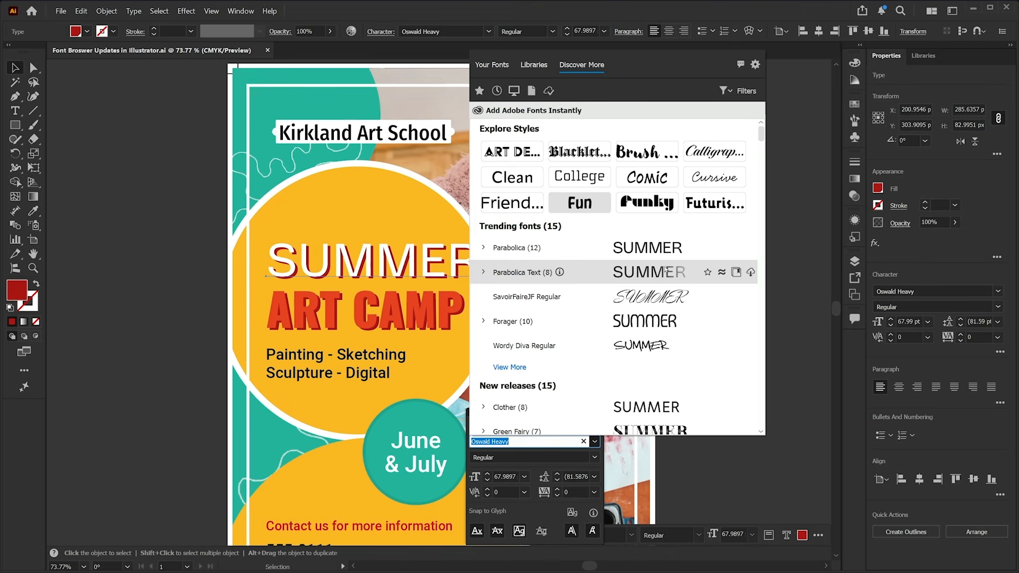
click(751, 346)
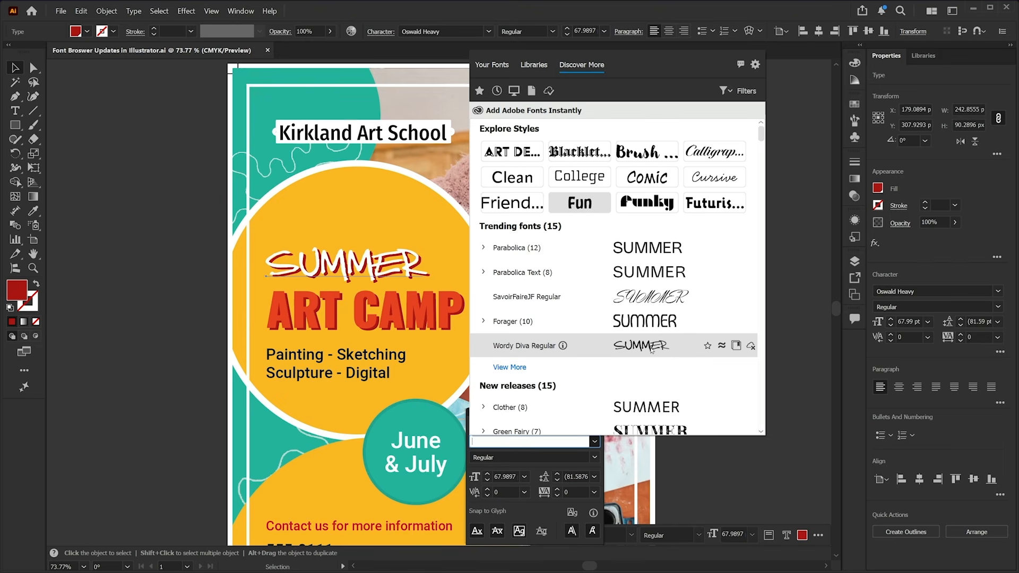
click(586, 346)
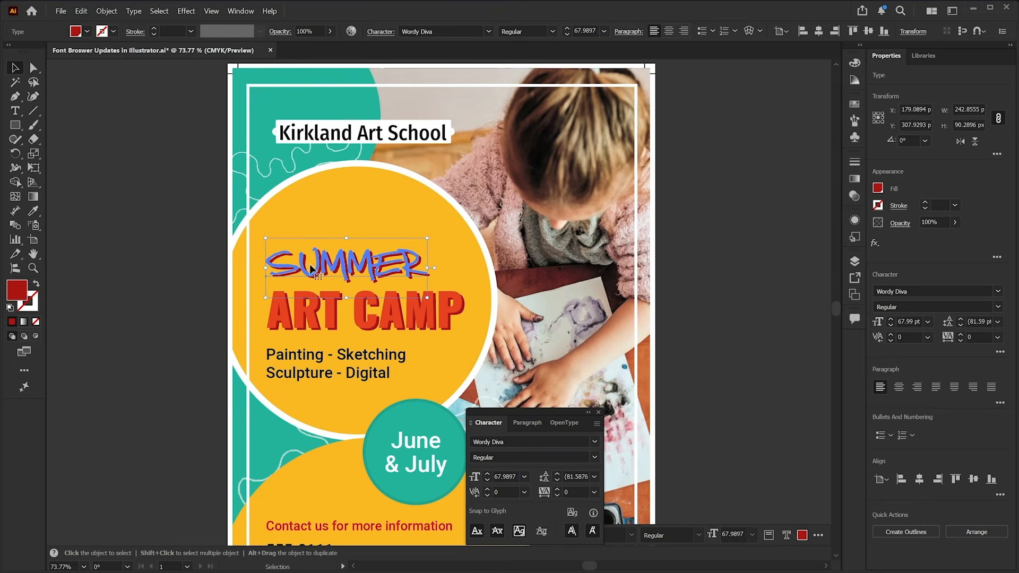
Browse the Adobe Fonts in the Friendly style for the SUMMER heading and mark CCSmash Regular as a favorite.
click(594, 442)
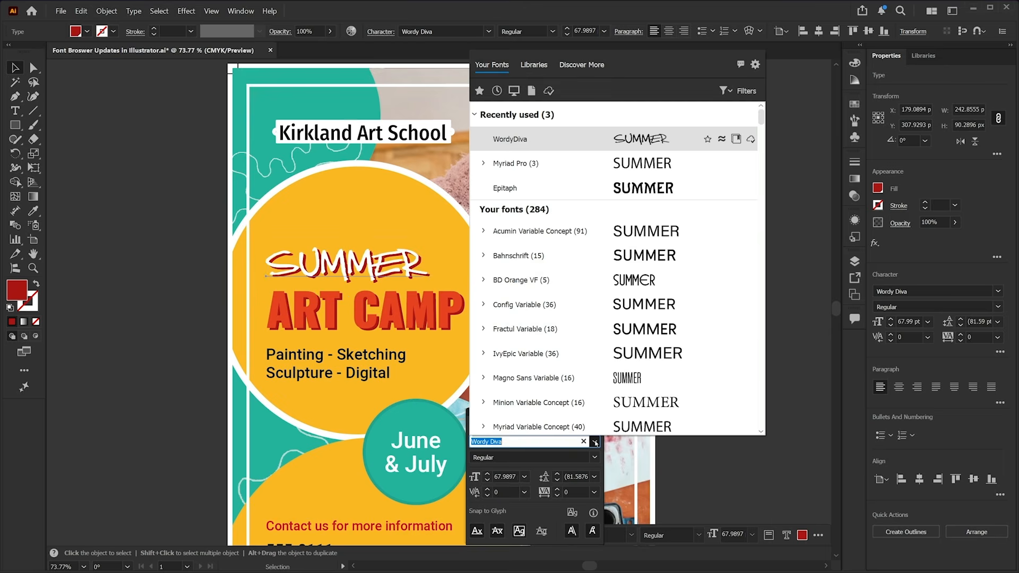
click(591, 66)
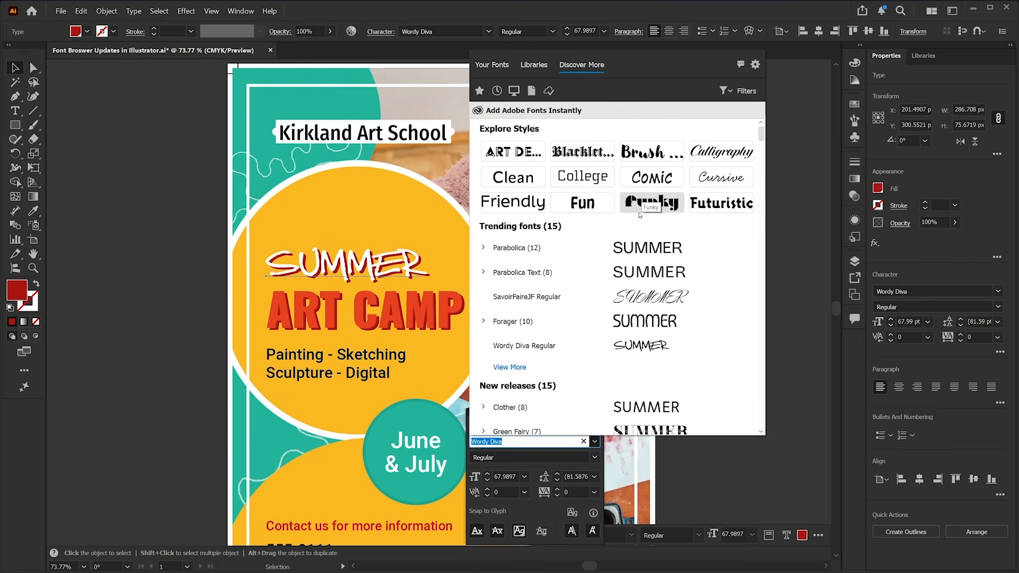
key(Down)
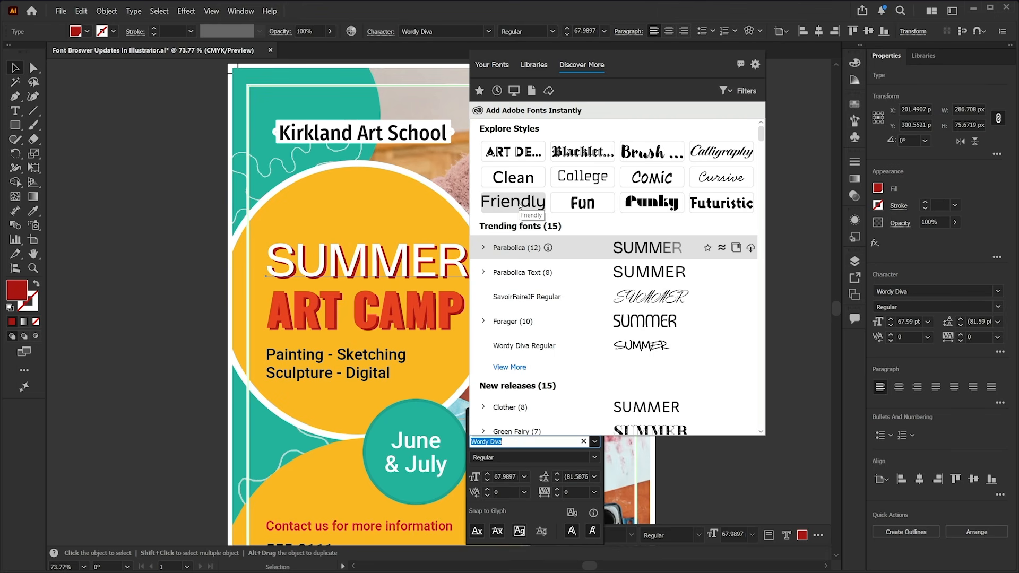
click(519, 207)
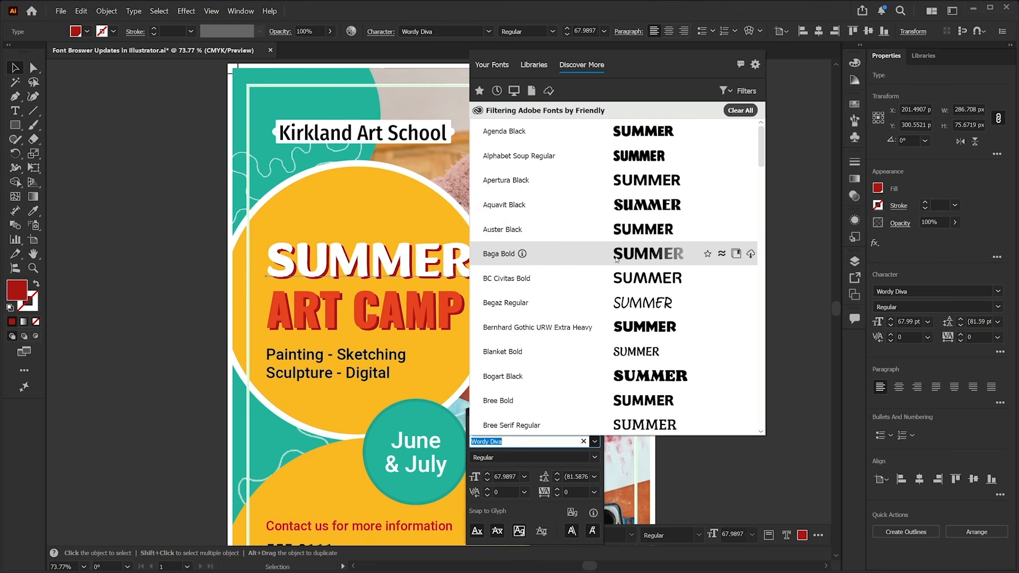
scroll(637, 252, down, 5)
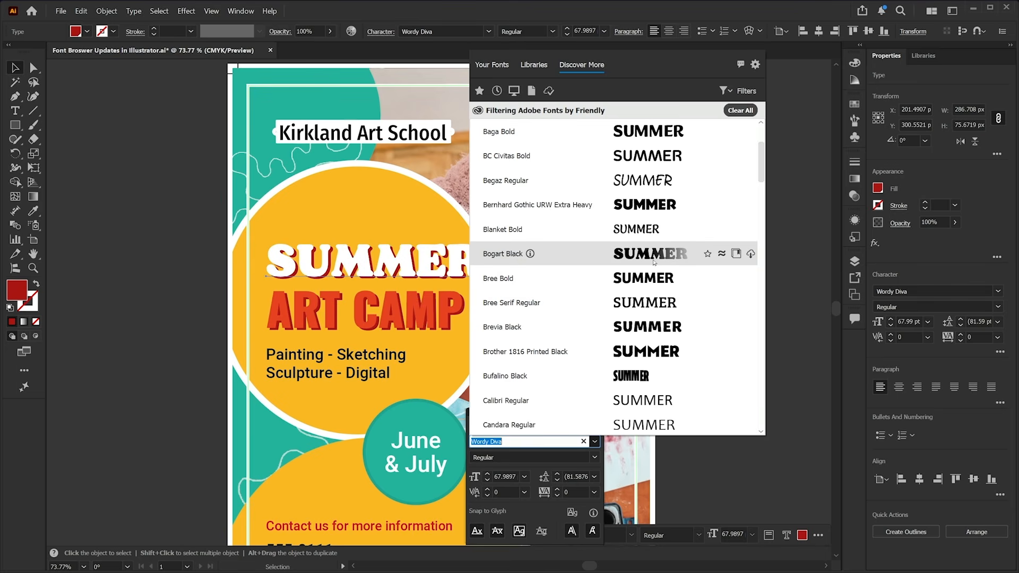
scroll(654, 261, down, 10)
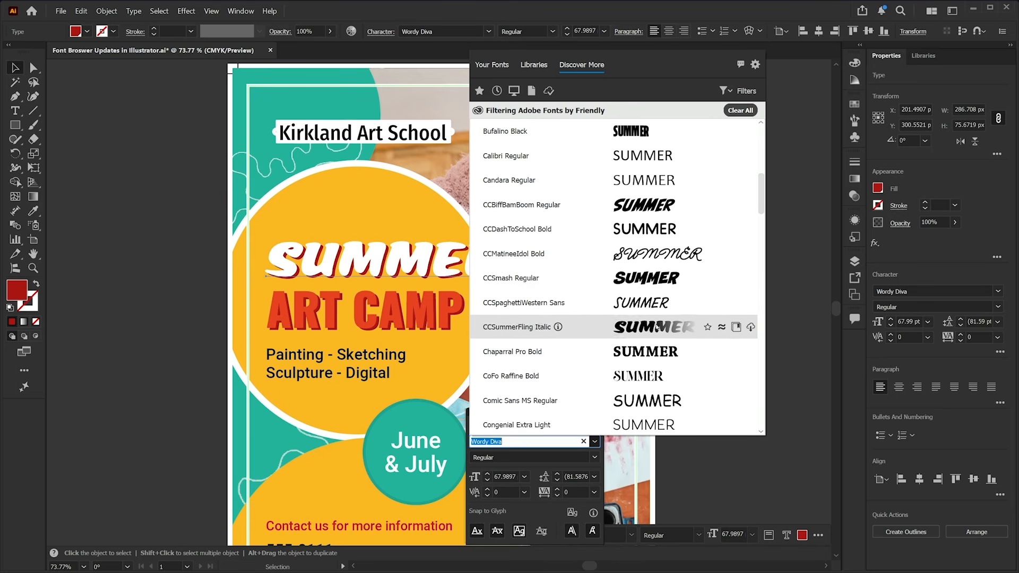
scroll(652, 346, down, 5)
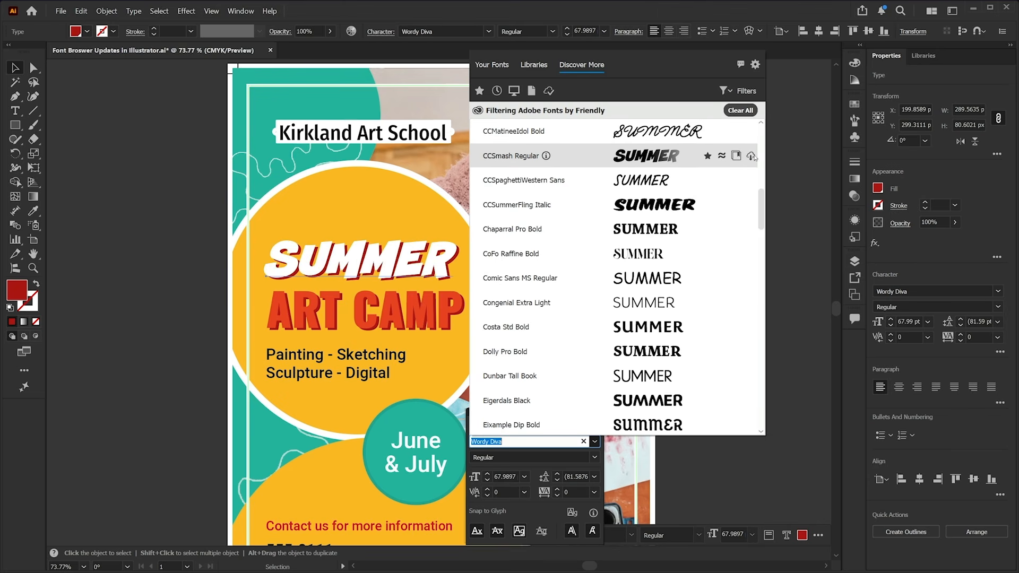
Narrow the Friendly Adobe Fonts to favorites, then look over the additional font filters and the font libraries.
click(479, 91)
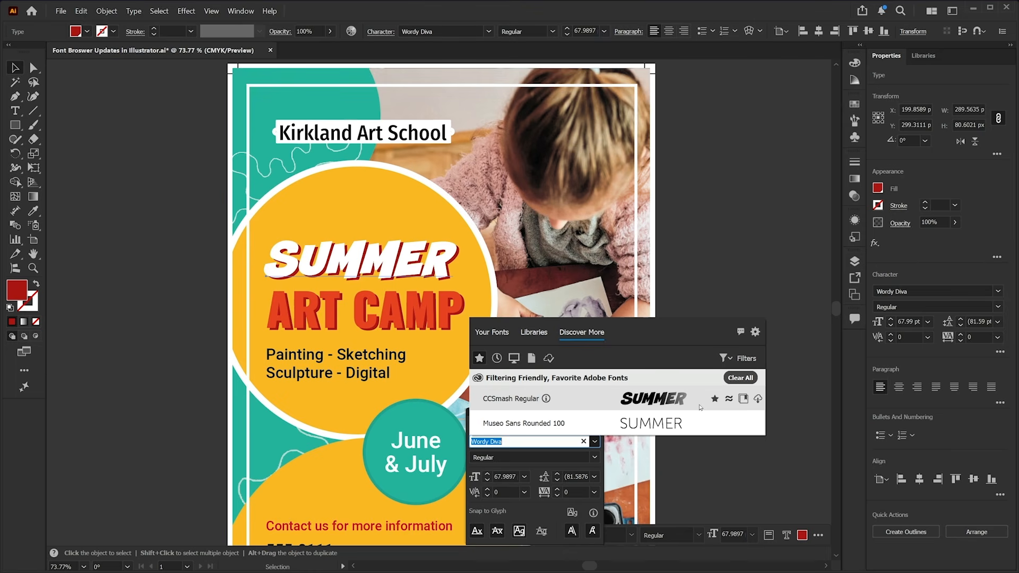
click(740, 358)
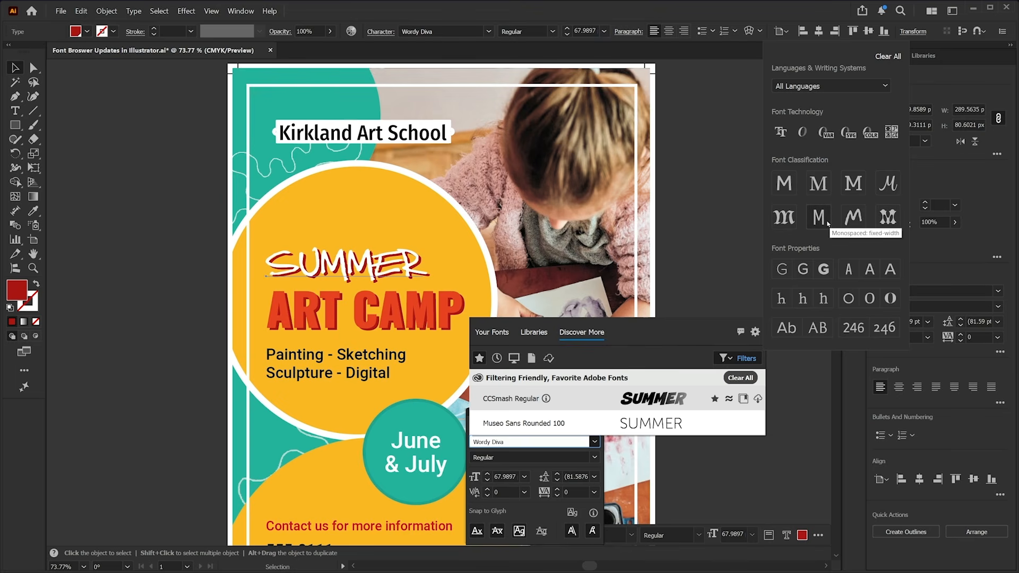
click(547, 337)
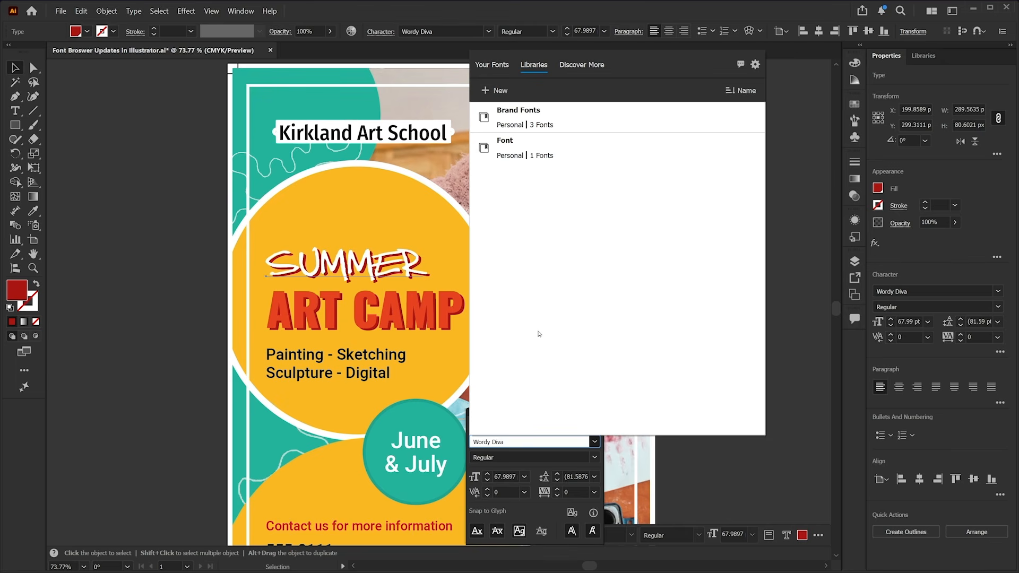